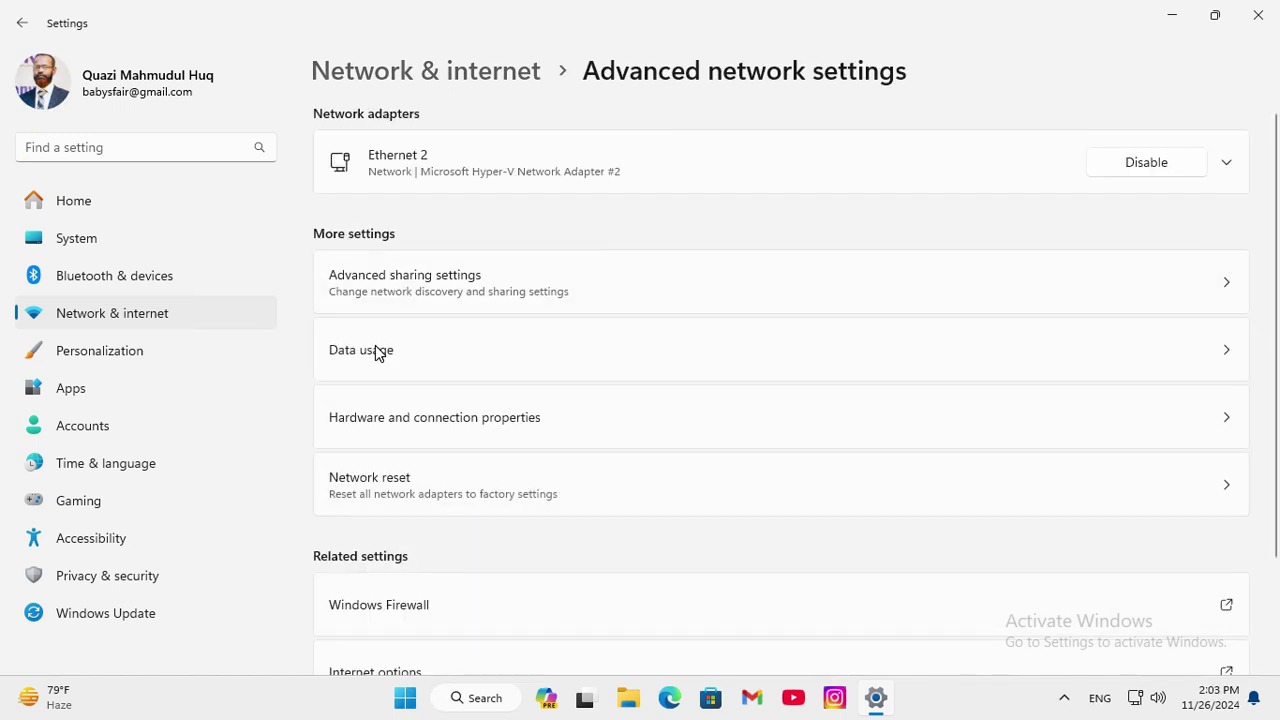
# - Set a monthly data limit of 1 GB for Ethernet 2, resetting on day 1, in the data usage settings
pyautogui.click(380, 355)
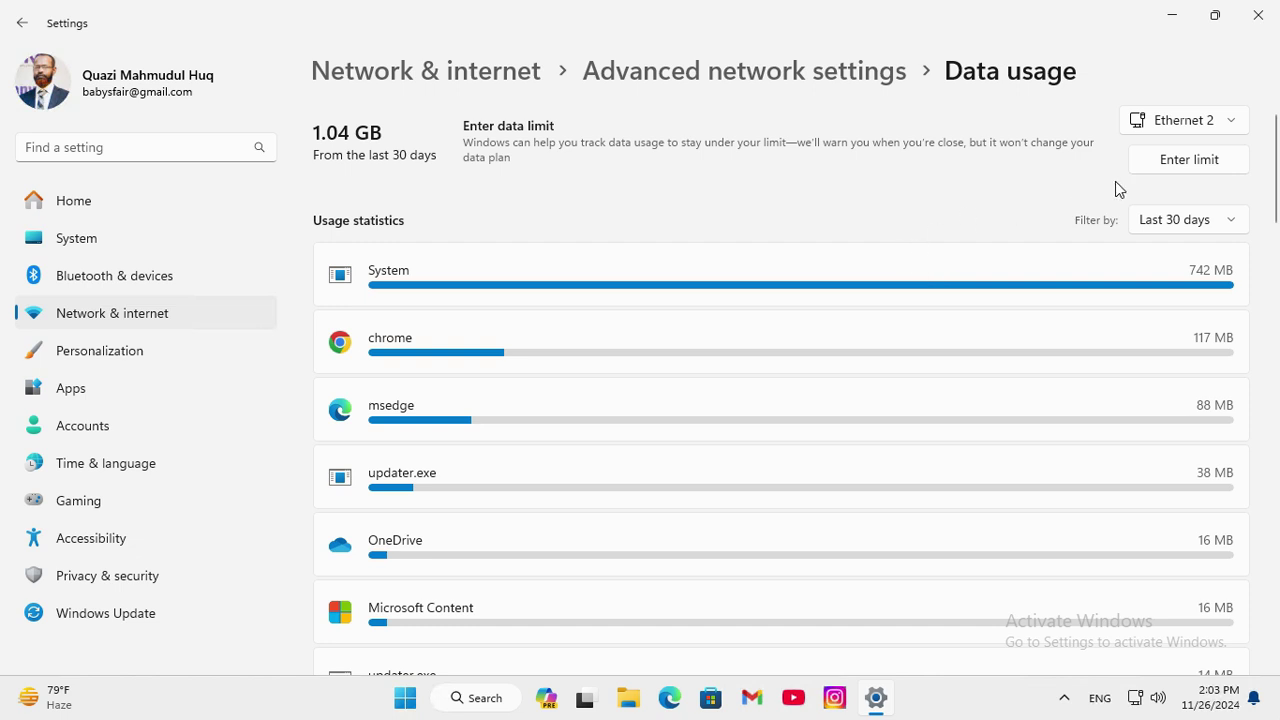
pyautogui.click(1190, 164)
pyautogui.click(586, 256)
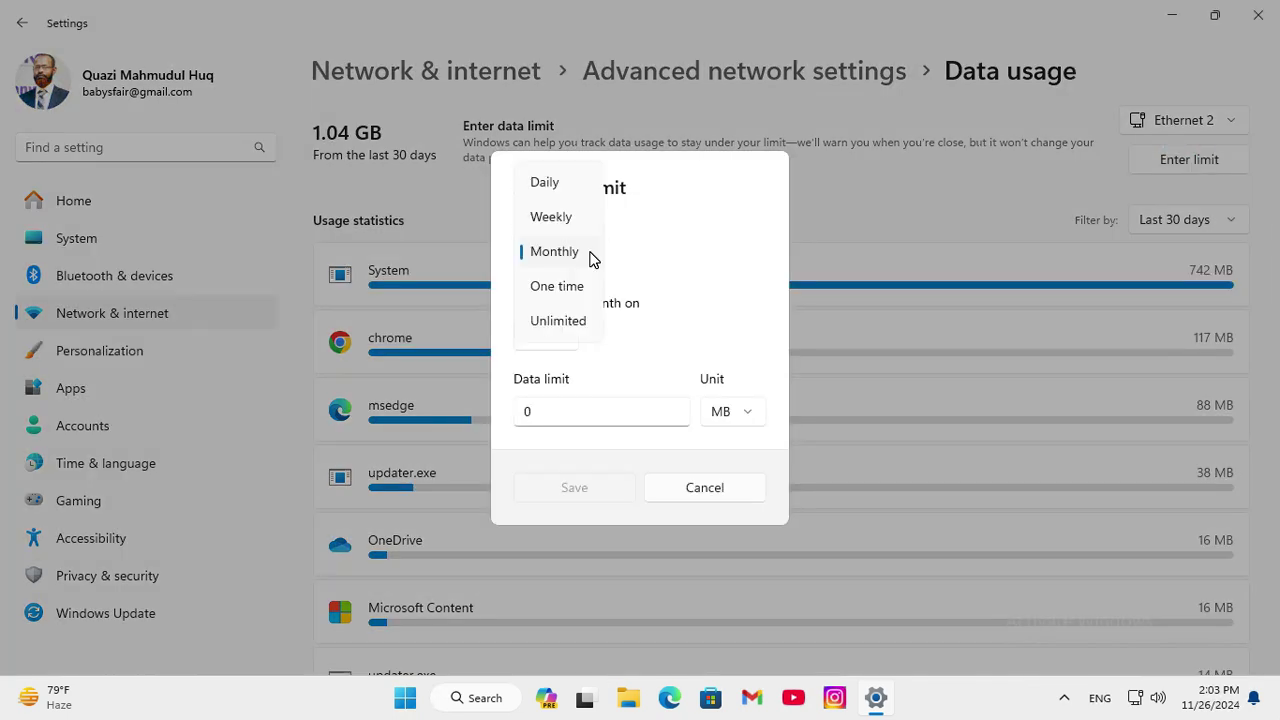
pyautogui.click(557, 254)
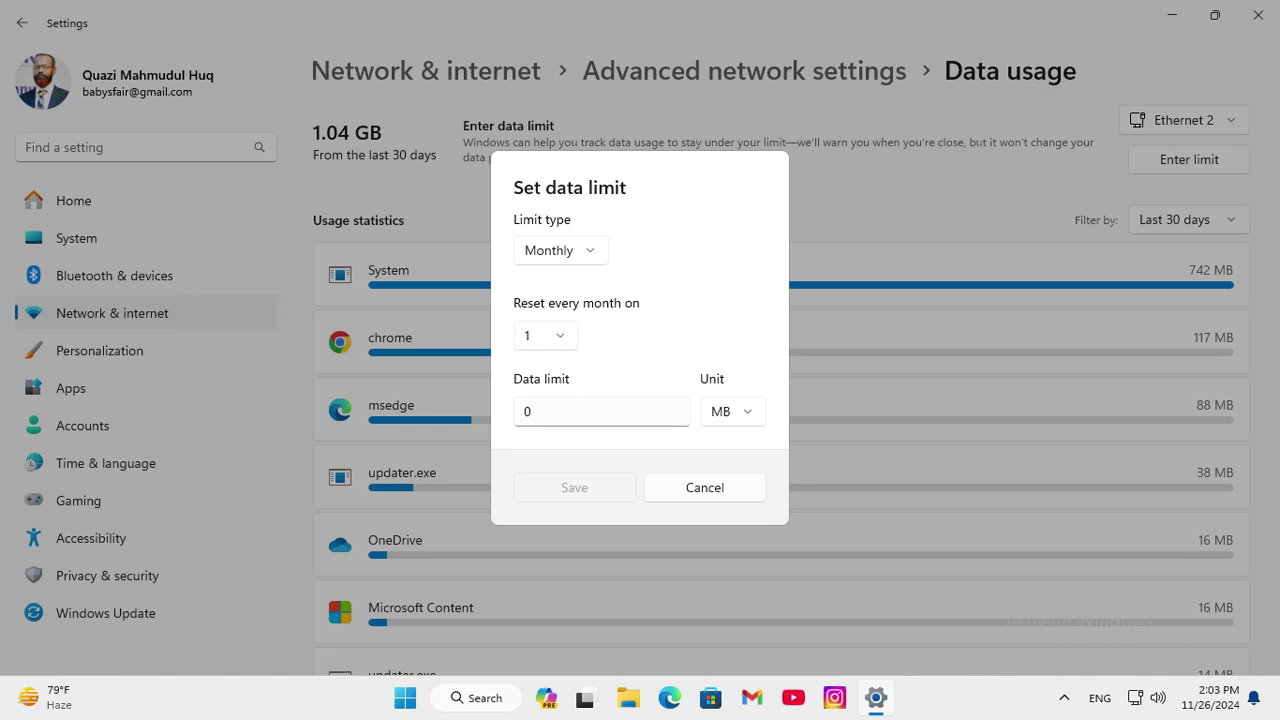
pyautogui.click(732, 412)
pyautogui.click(732, 447)
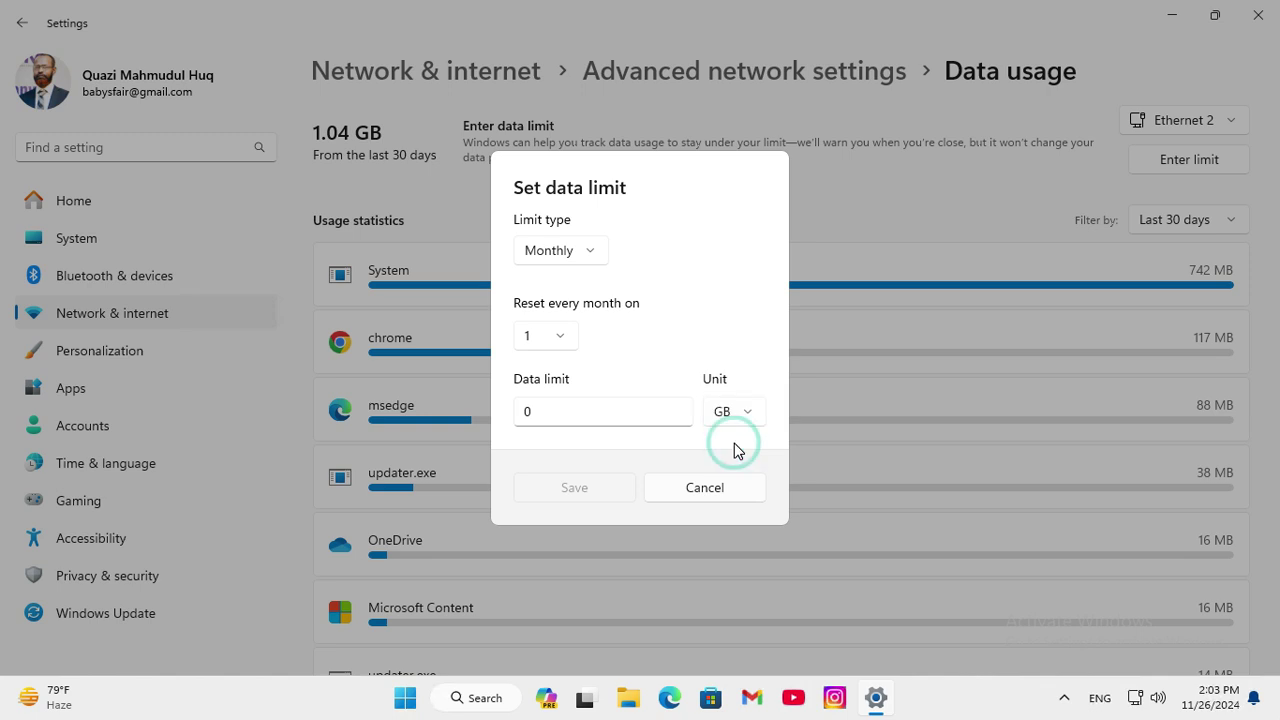
pyautogui.click(526, 410)
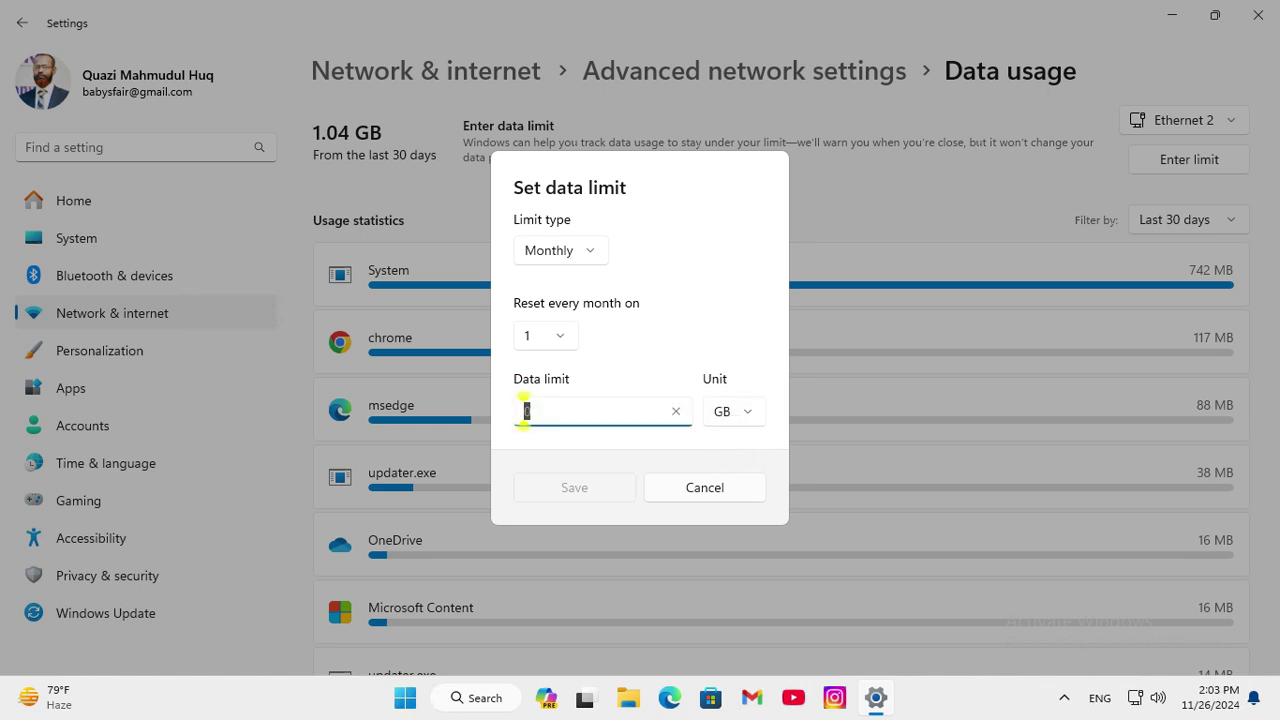
pyautogui.write('1')
pyautogui.click(657, 451)
pyautogui.click(576, 488)
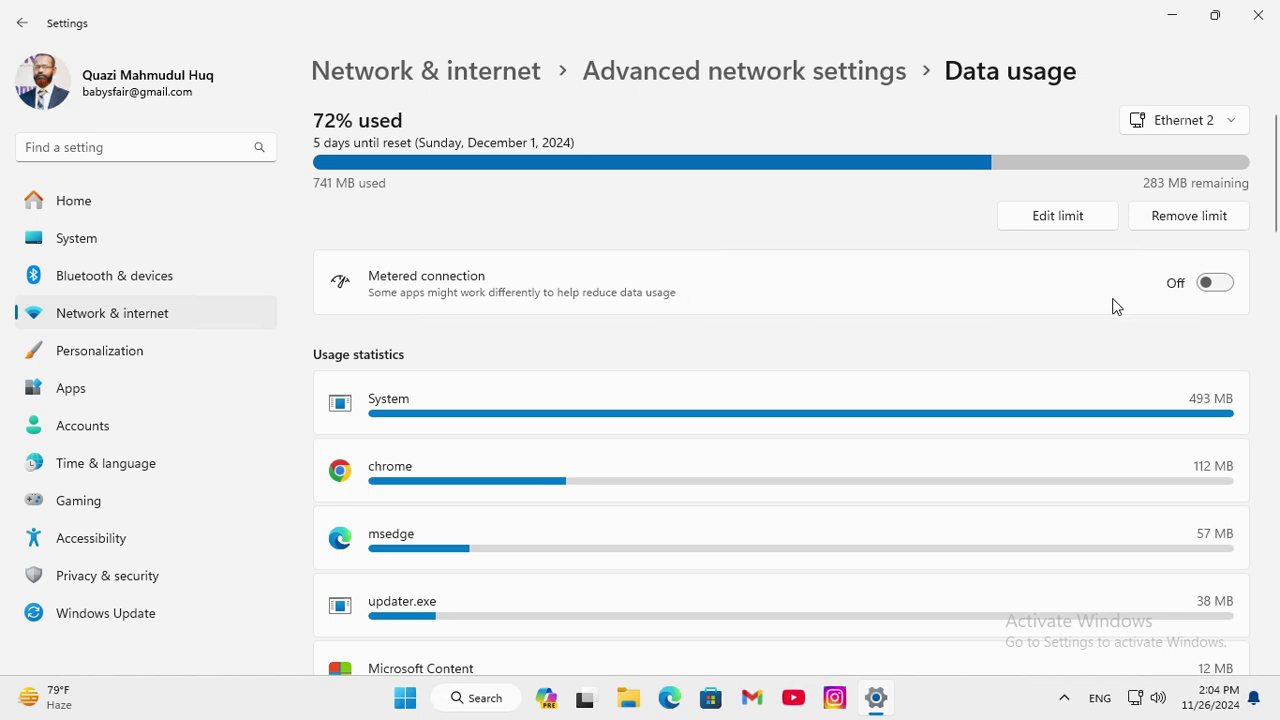
# - Turn on the metered connection for Ethernet 2, review it in the Ethernet settings, and close Settings
pyautogui.click(1214, 284)
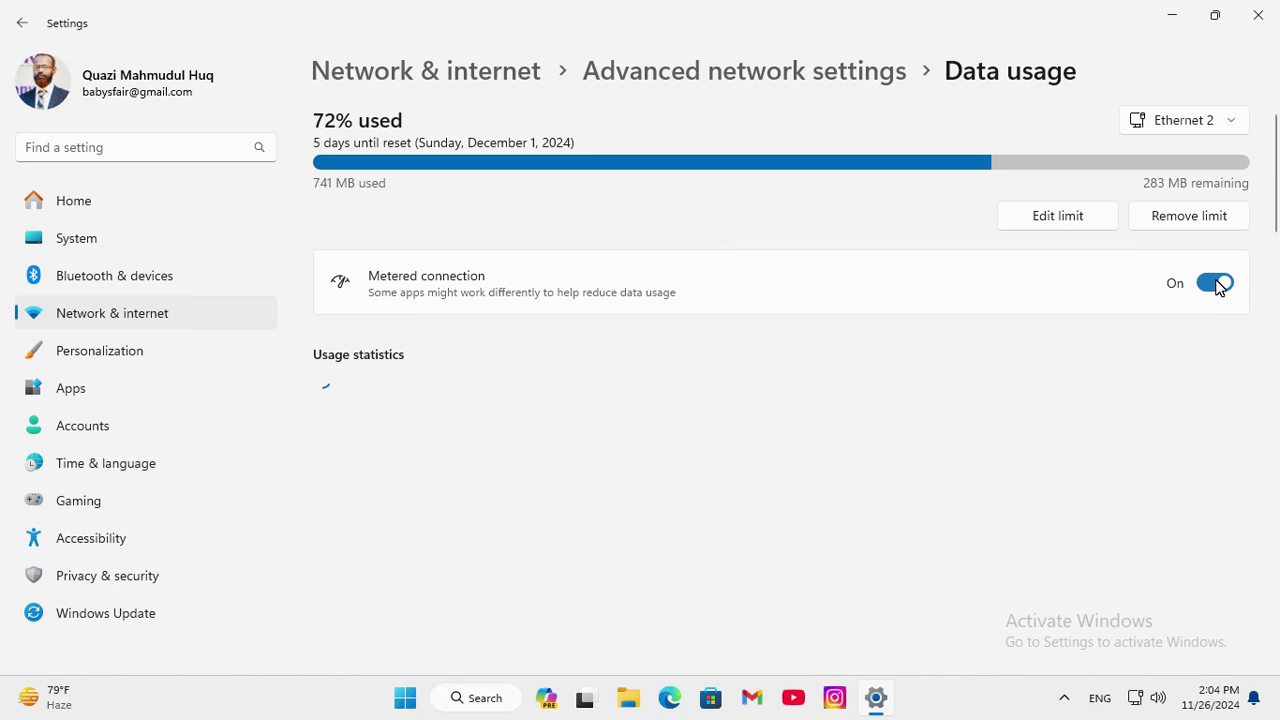
pyautogui.click(113, 320)
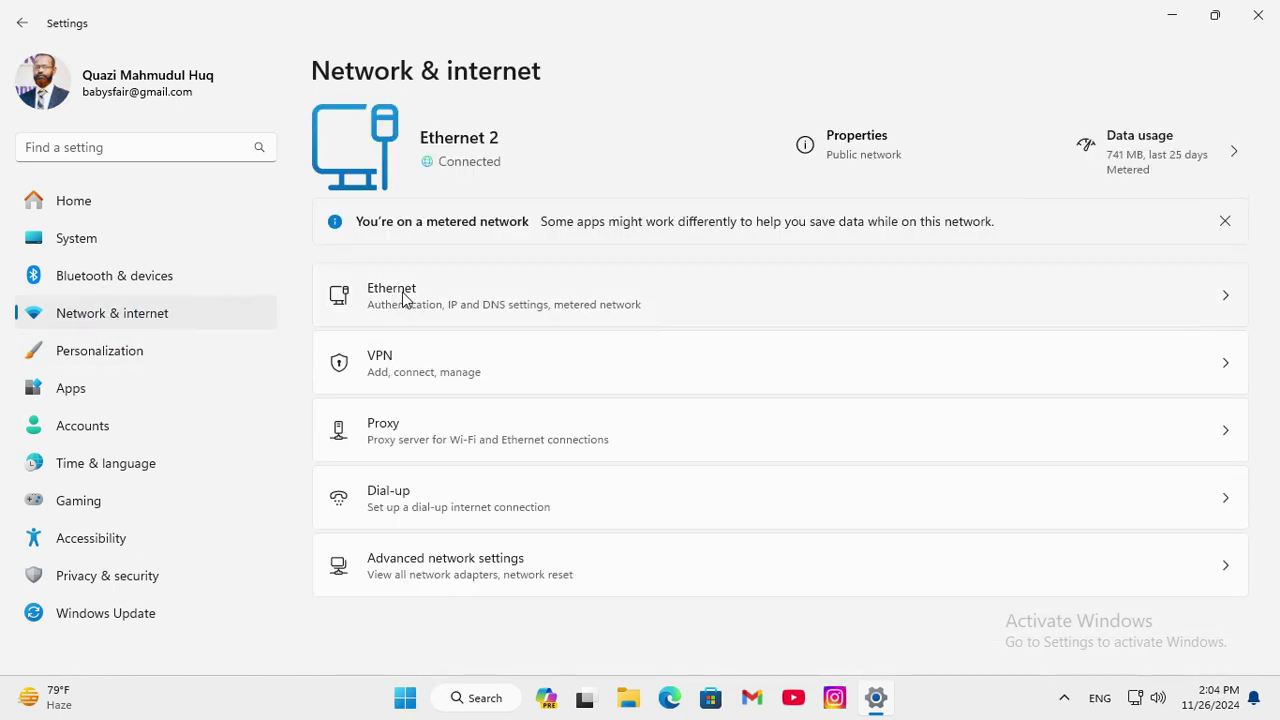
pyautogui.click(400, 295)
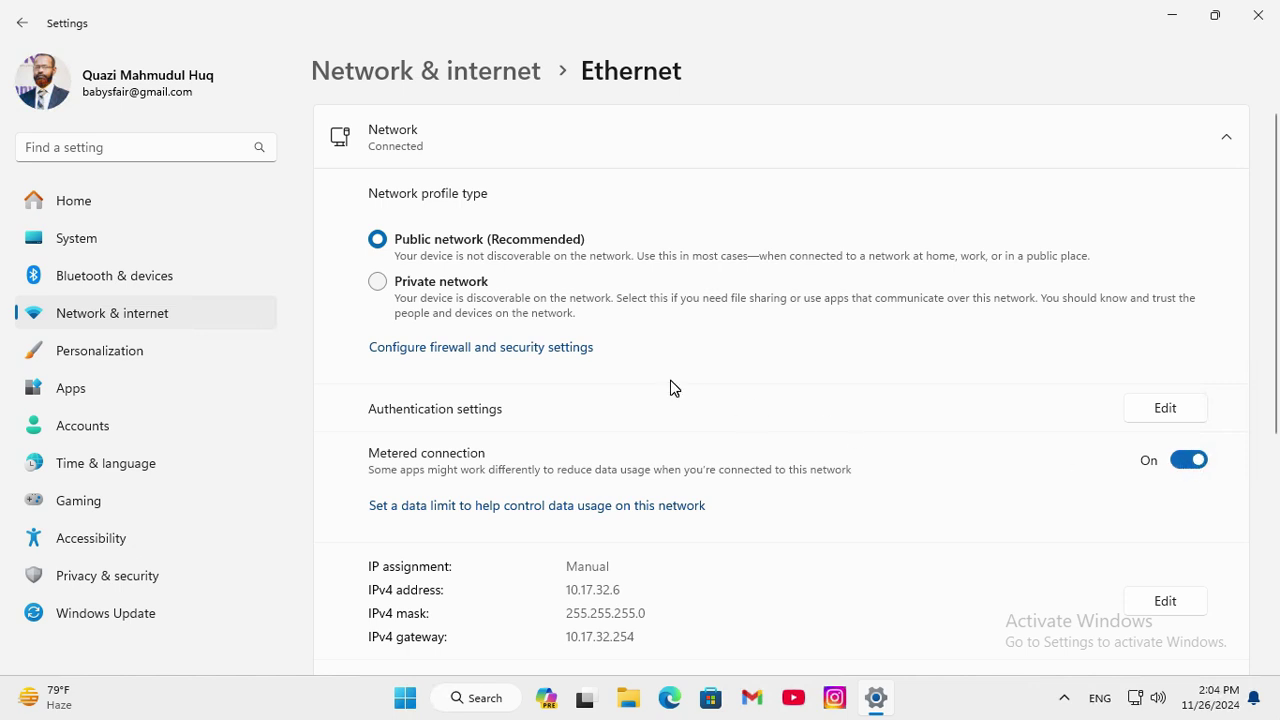
pyautogui.click(1259, 27)
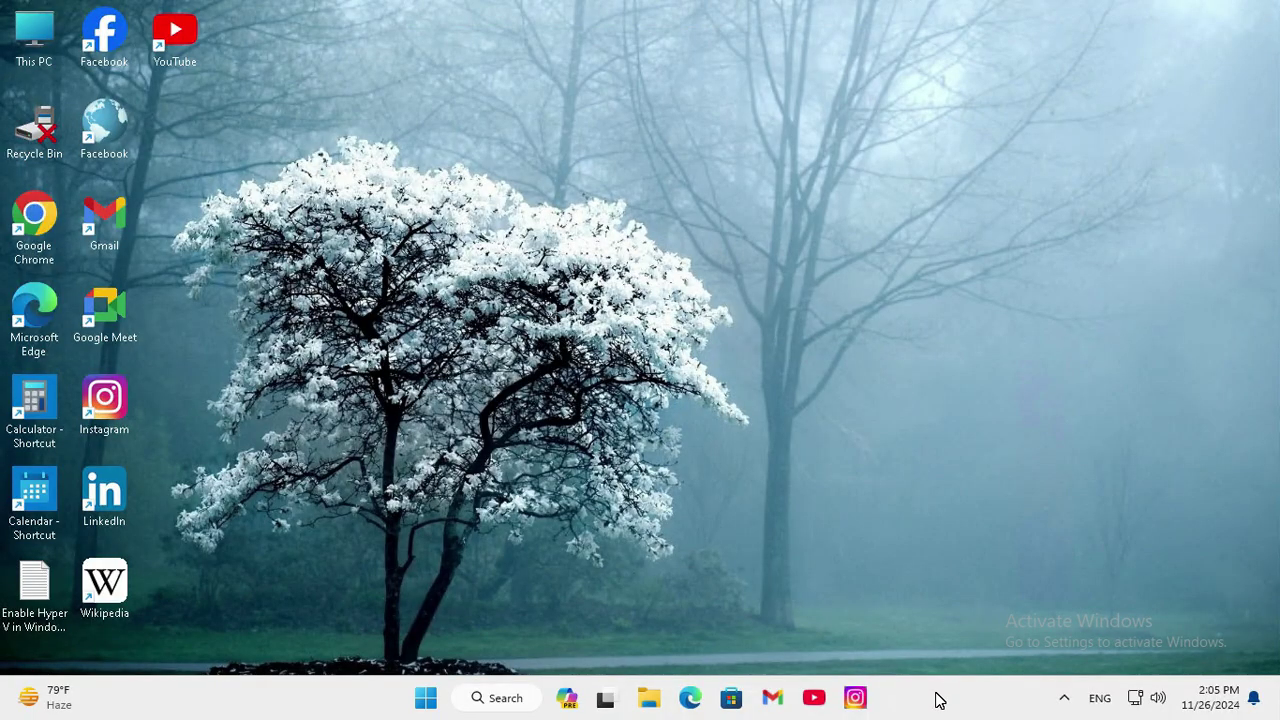
# - Open Task Manager and display the list of startup apps with the navigation labels expanded
pyautogui.rightClick(939, 700)
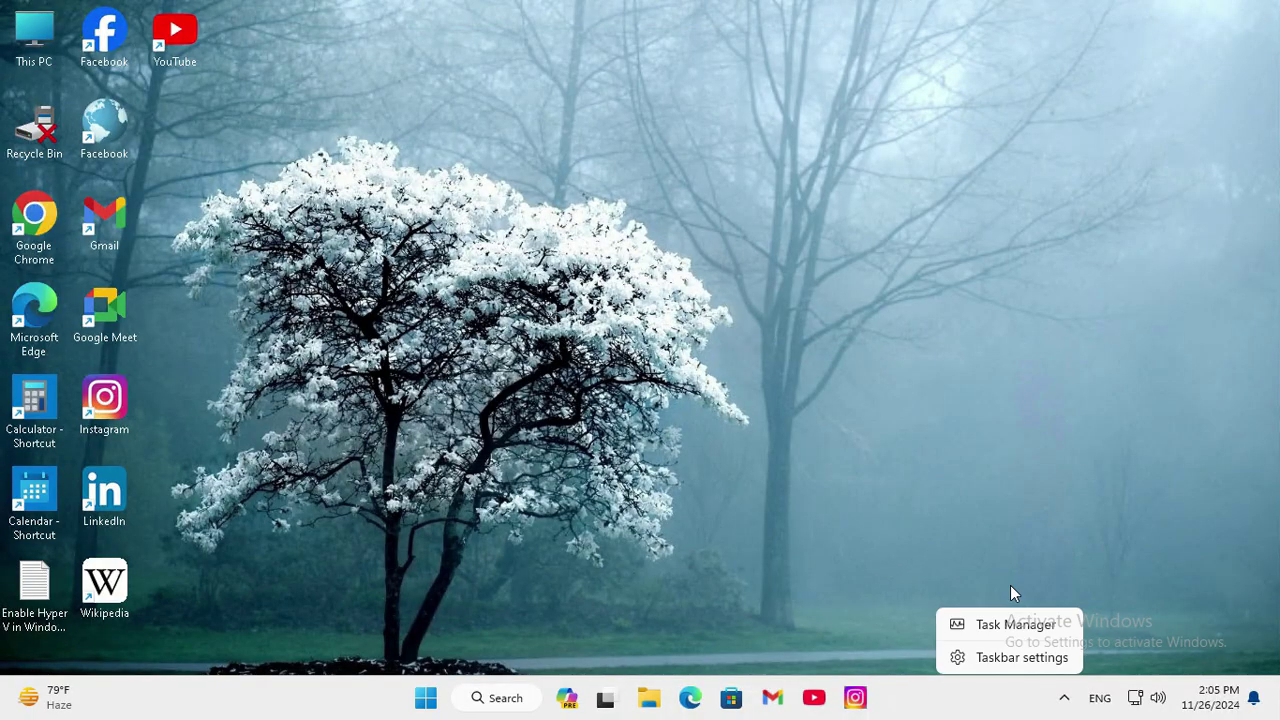
pyautogui.click(1018, 623)
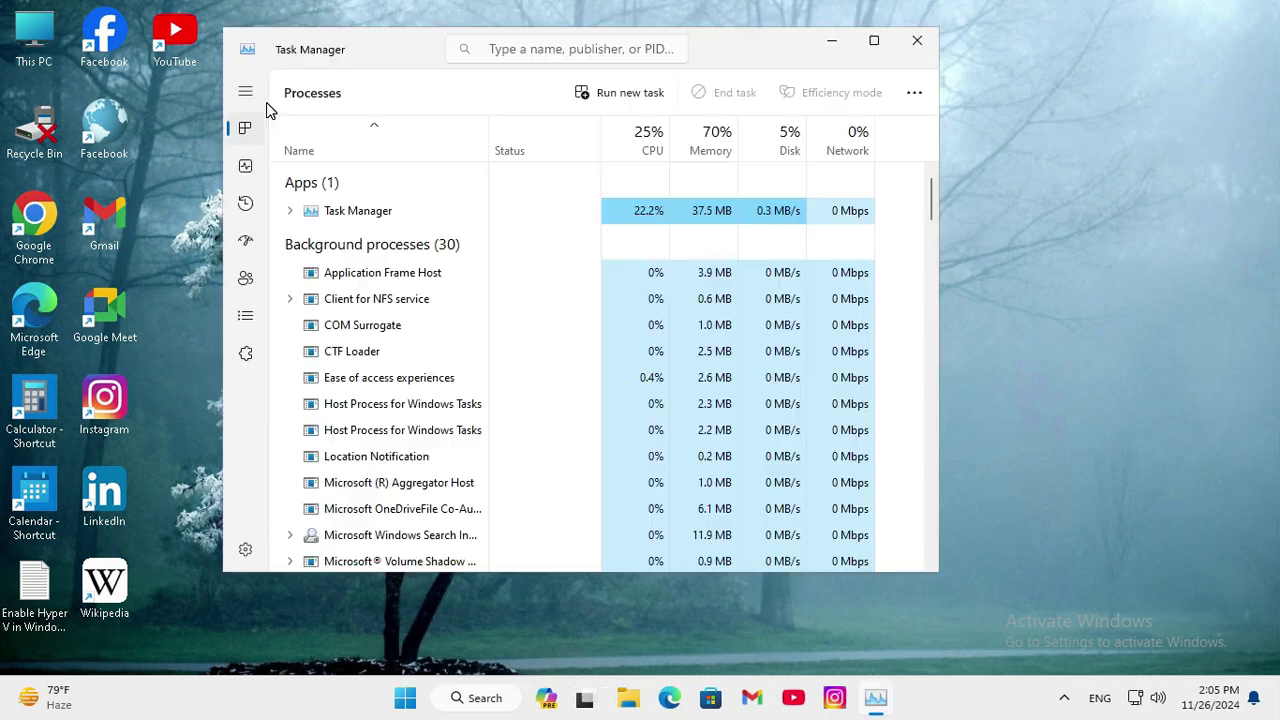
pyautogui.click(246, 92)
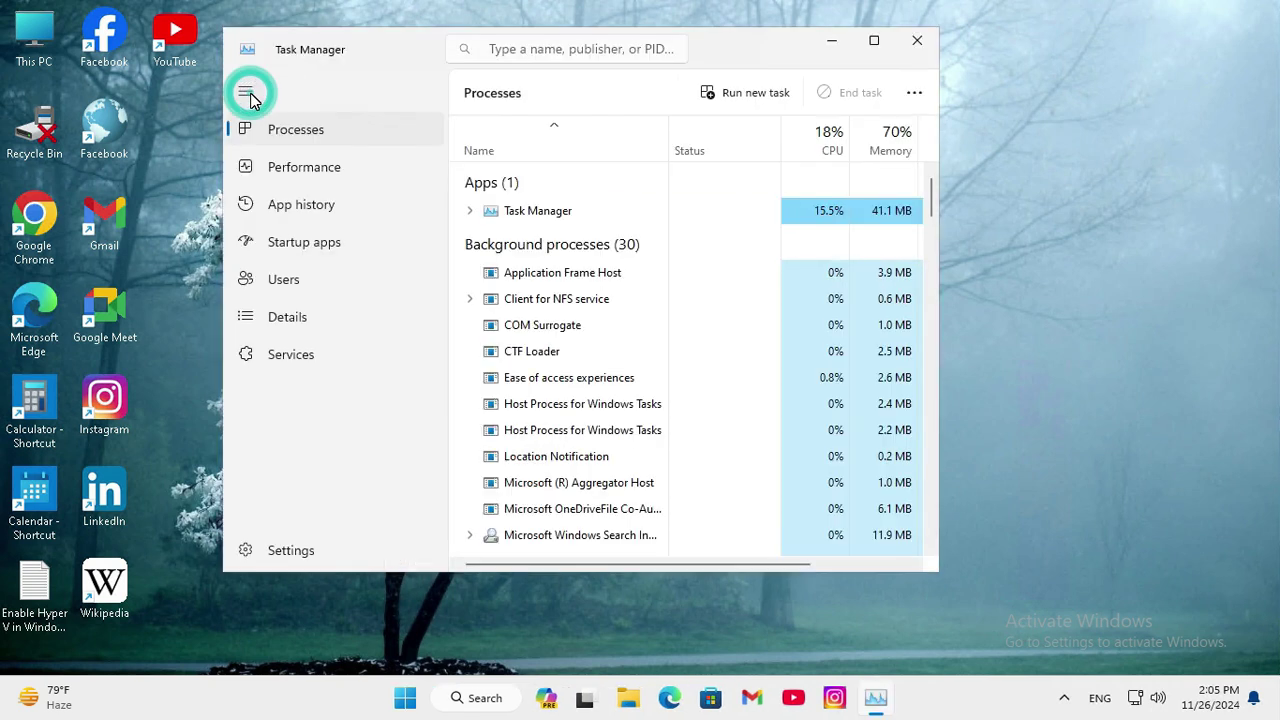
pyautogui.click(314, 248)
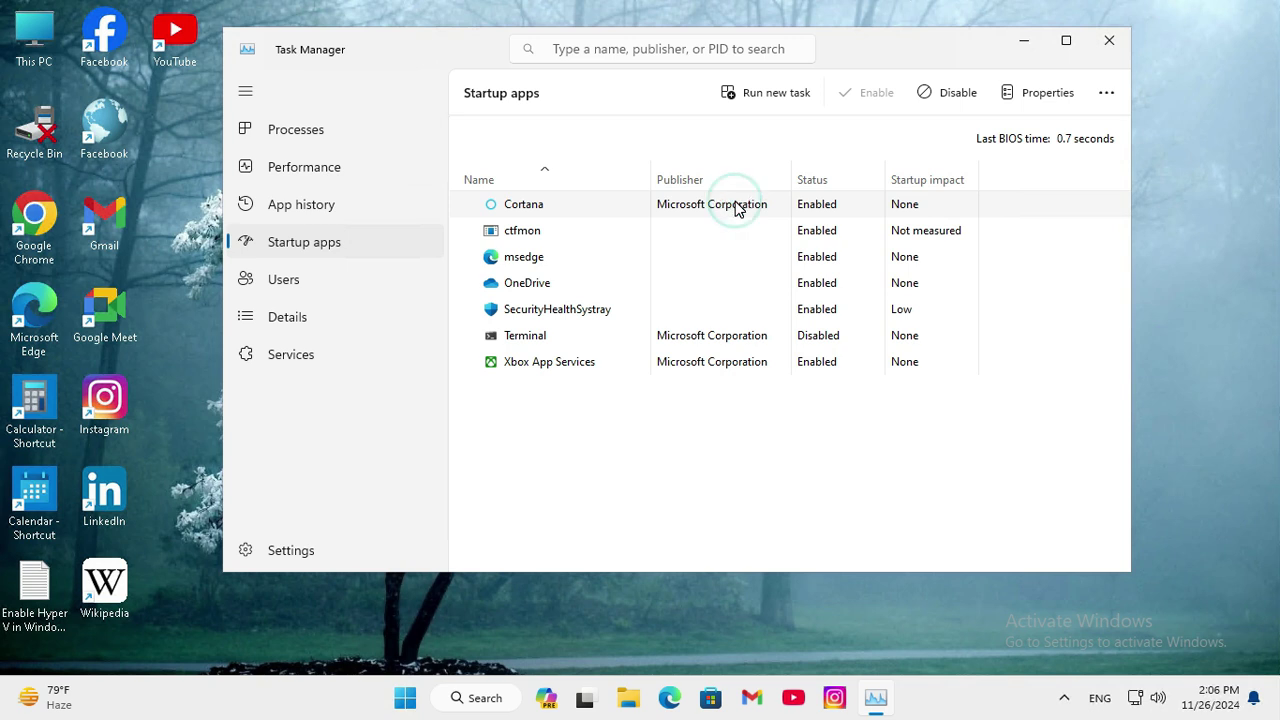
# - Disable Cortana, ctfmon and msedge in the startup apps list
pyautogui.click(953, 93)
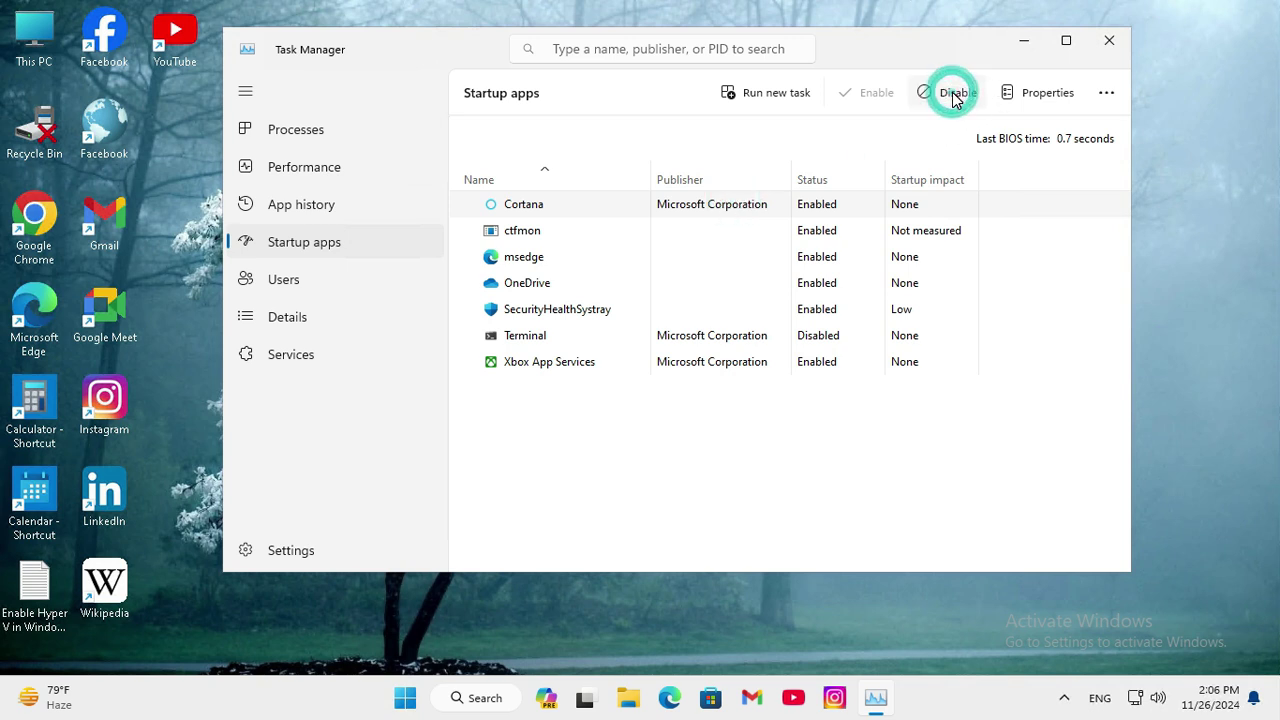
pyautogui.click(820, 235)
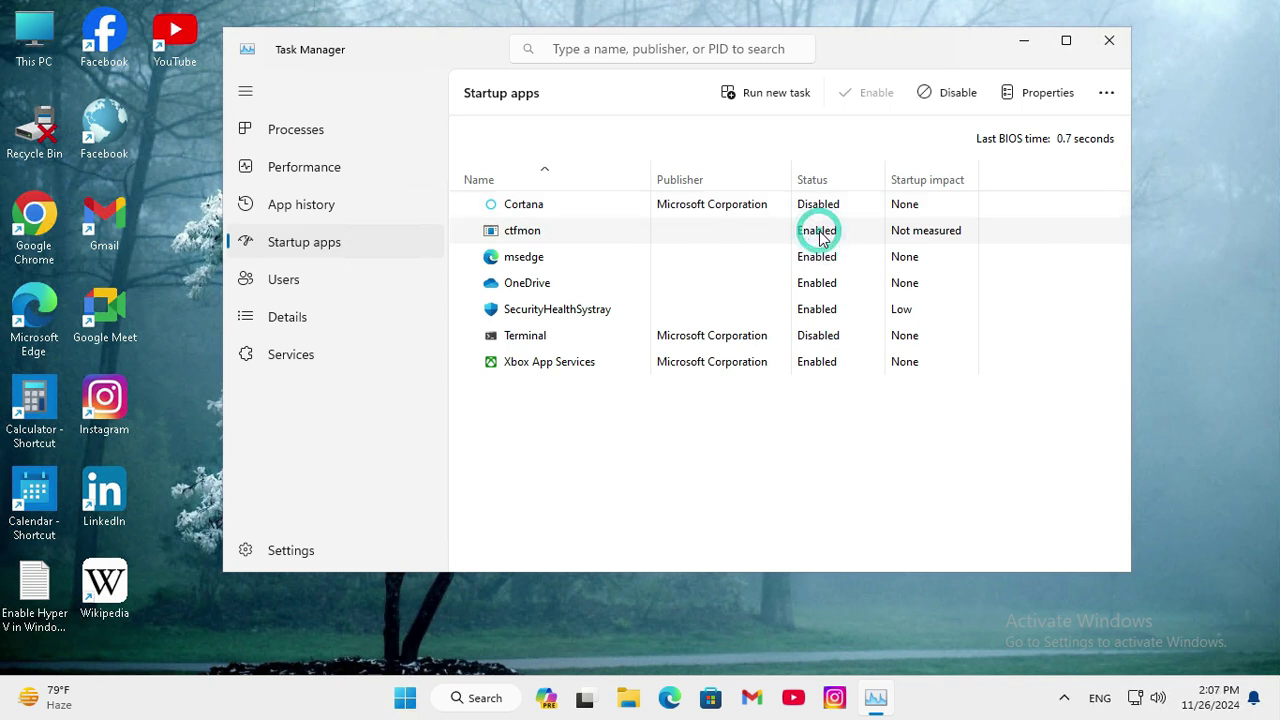
pyautogui.click(963, 93)
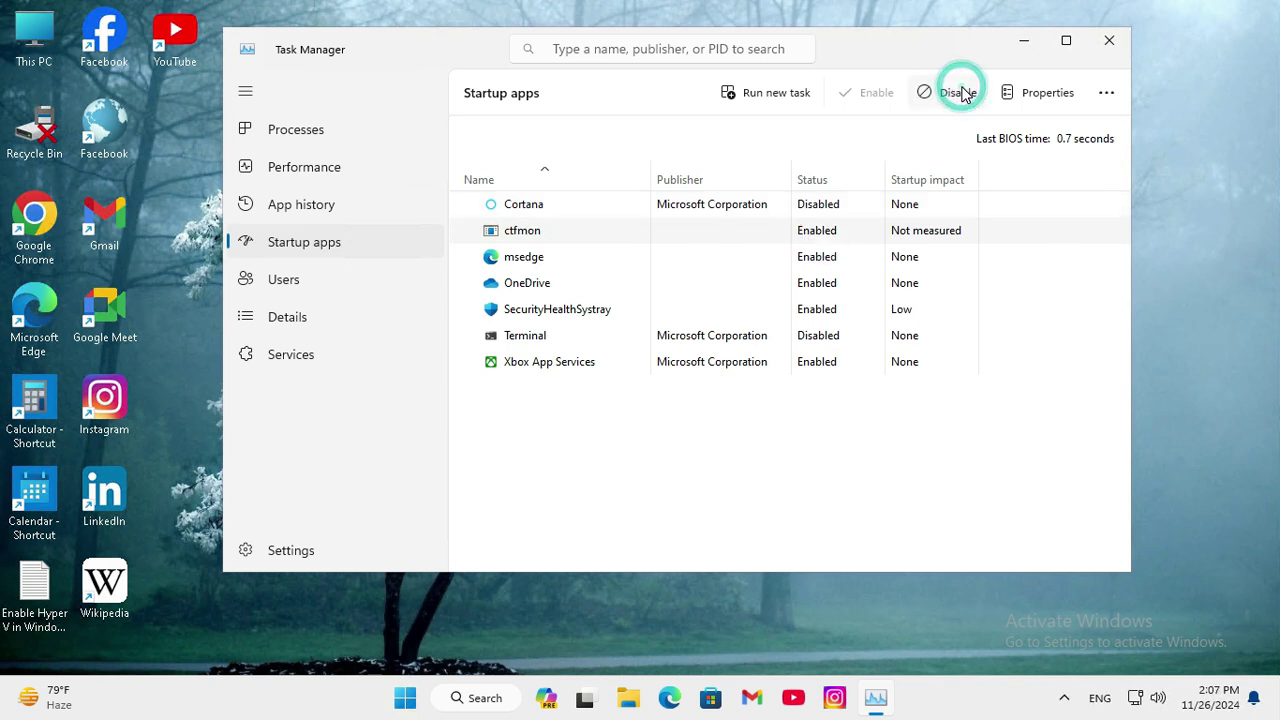
pyautogui.click(818, 258)
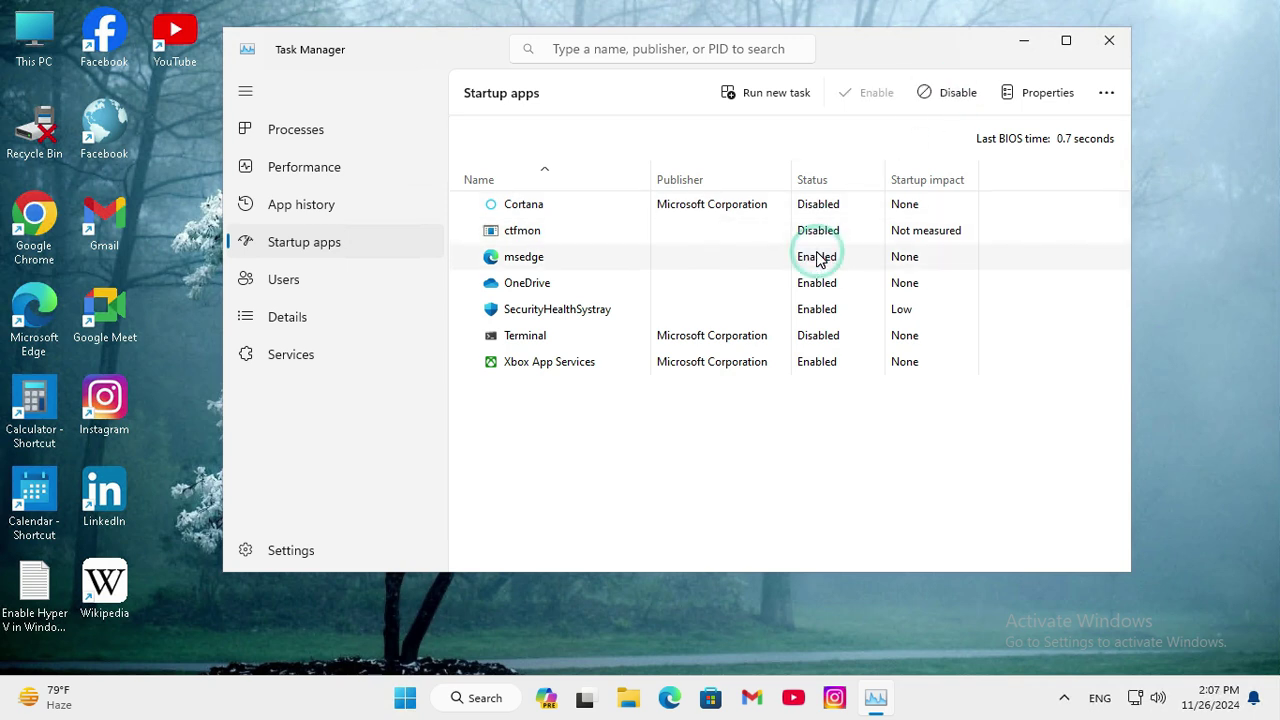
pyautogui.click(935, 97)
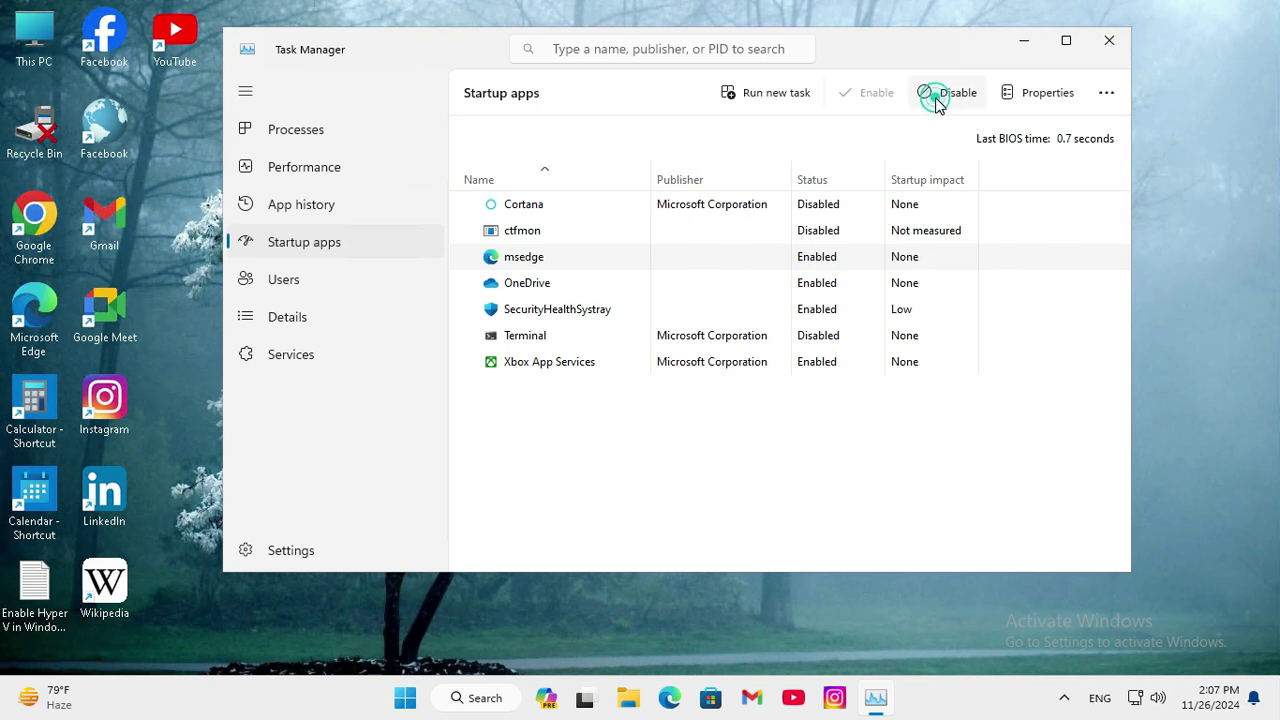
# - Disable OneDrive, SecurityHealthSystray and Xbox App Services as startup apps, and close Task Manager
pyautogui.click(818, 285)
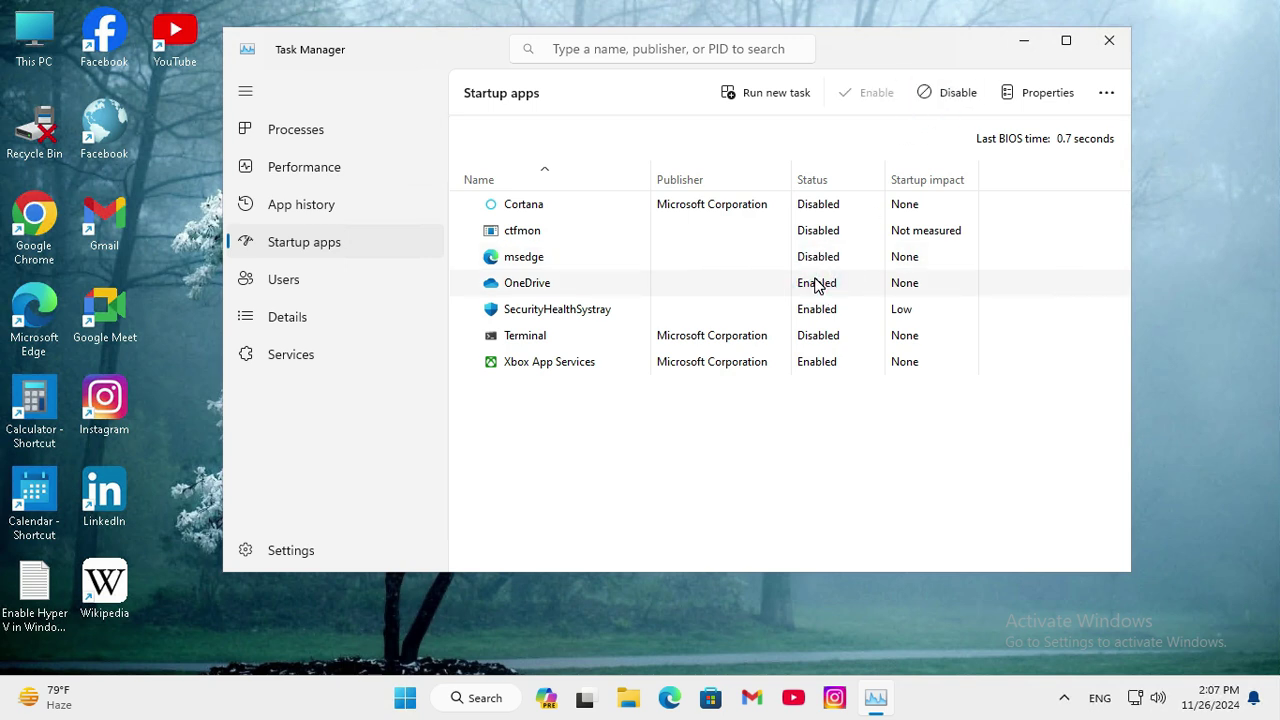
pyautogui.rightClick(817, 284)
pyautogui.click(848, 289)
pyautogui.rightClick(818, 316)
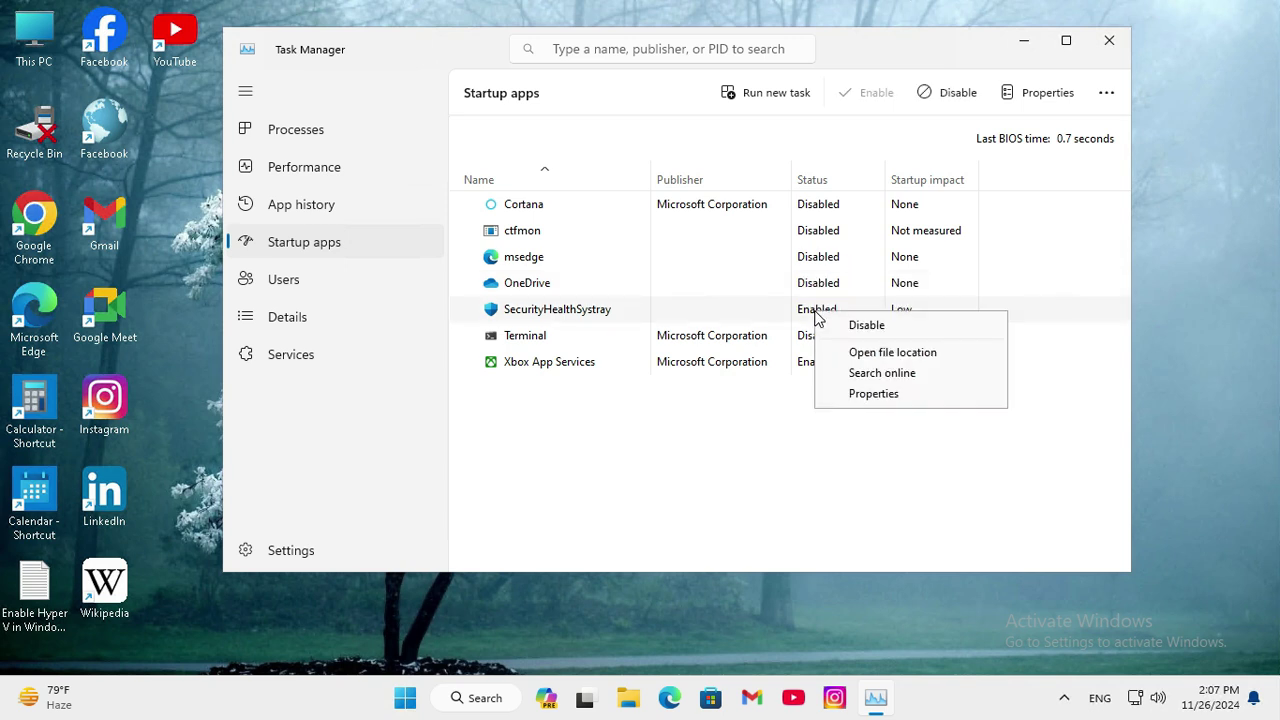
pyautogui.click(830, 323)
pyautogui.click(818, 366)
pyautogui.rightClick(818, 366)
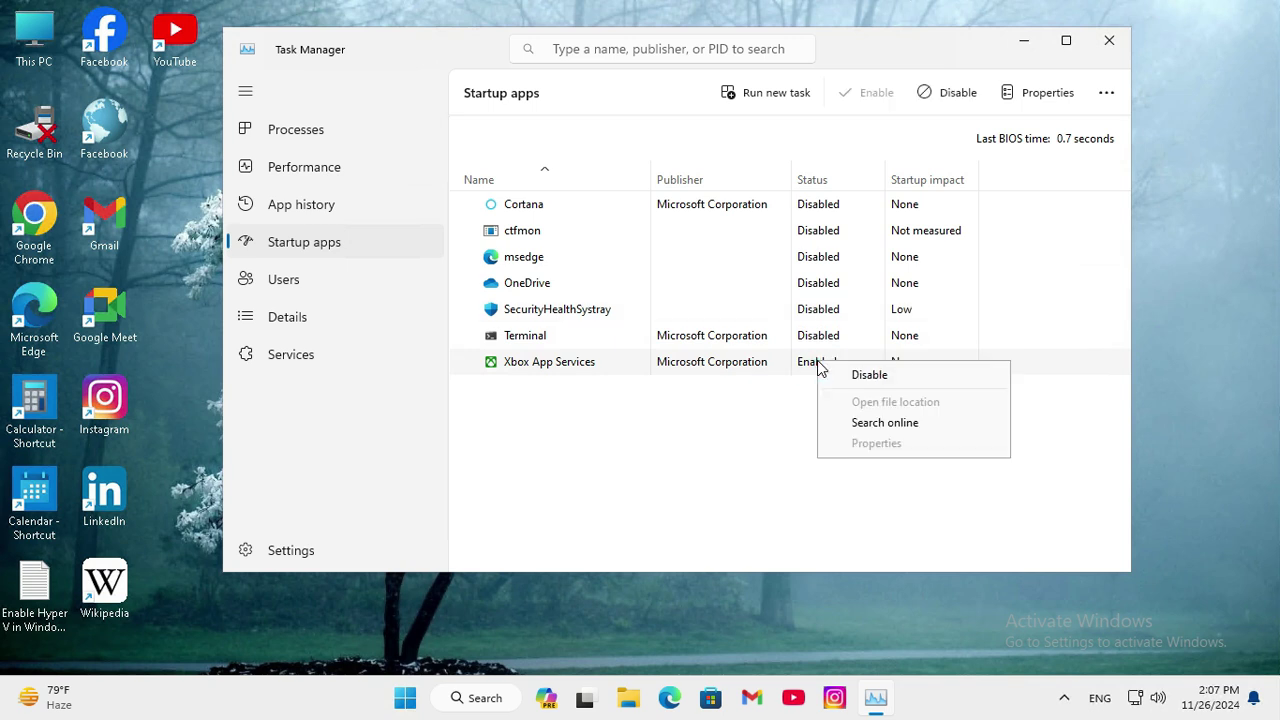
pyautogui.click(866, 375)
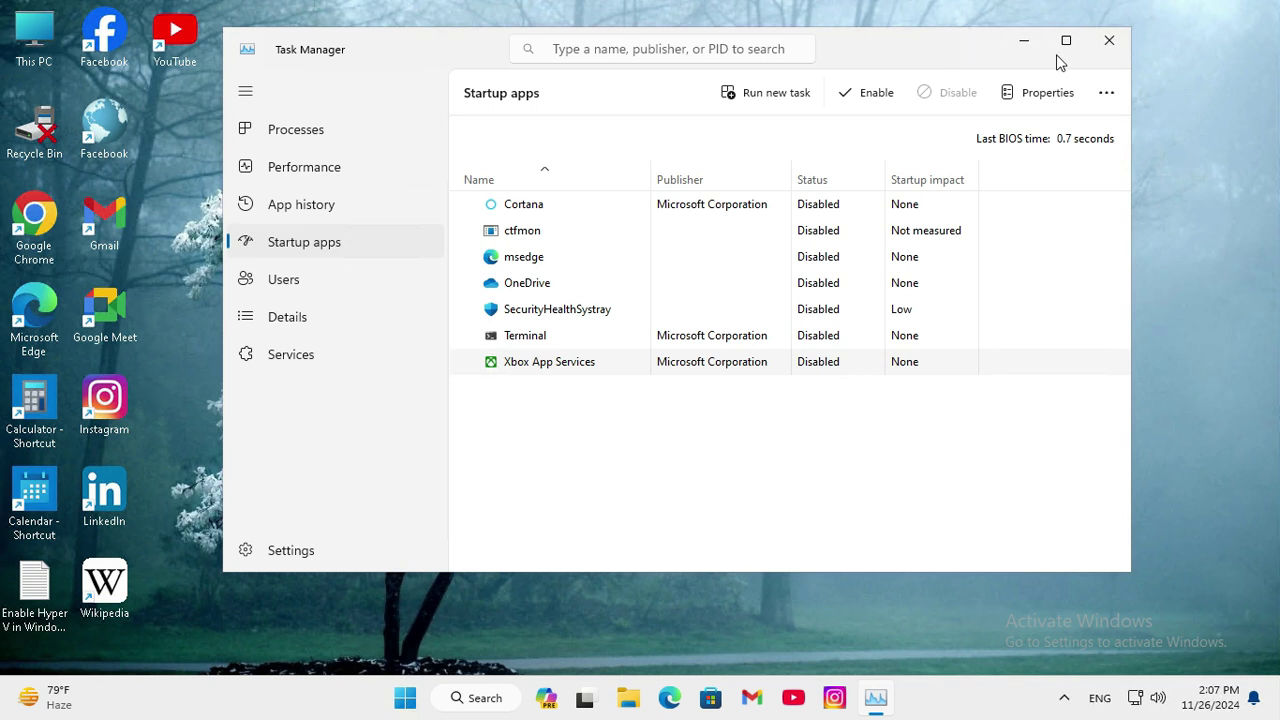
pyautogui.click(1106, 42)
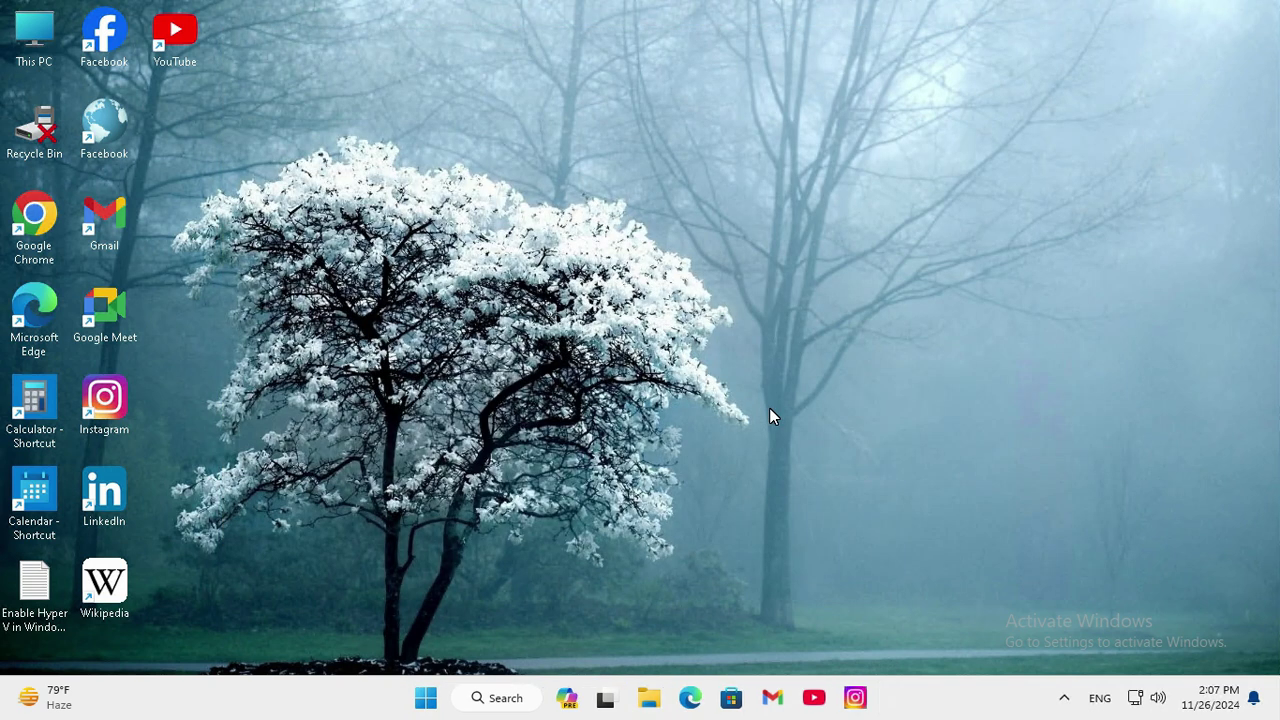
# - Open the Windows Update settings, pause updates for 1 week, and close Settings
pyautogui.rightClick(432, 702)
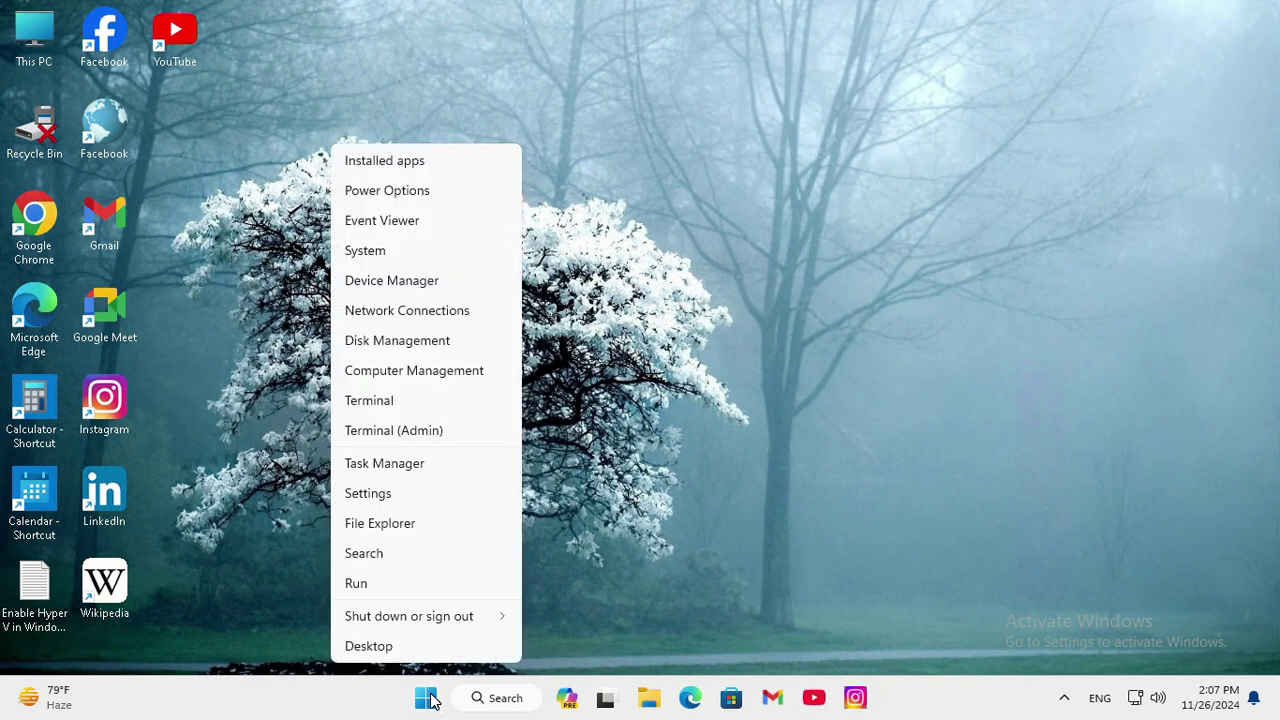
pyautogui.click(398, 494)
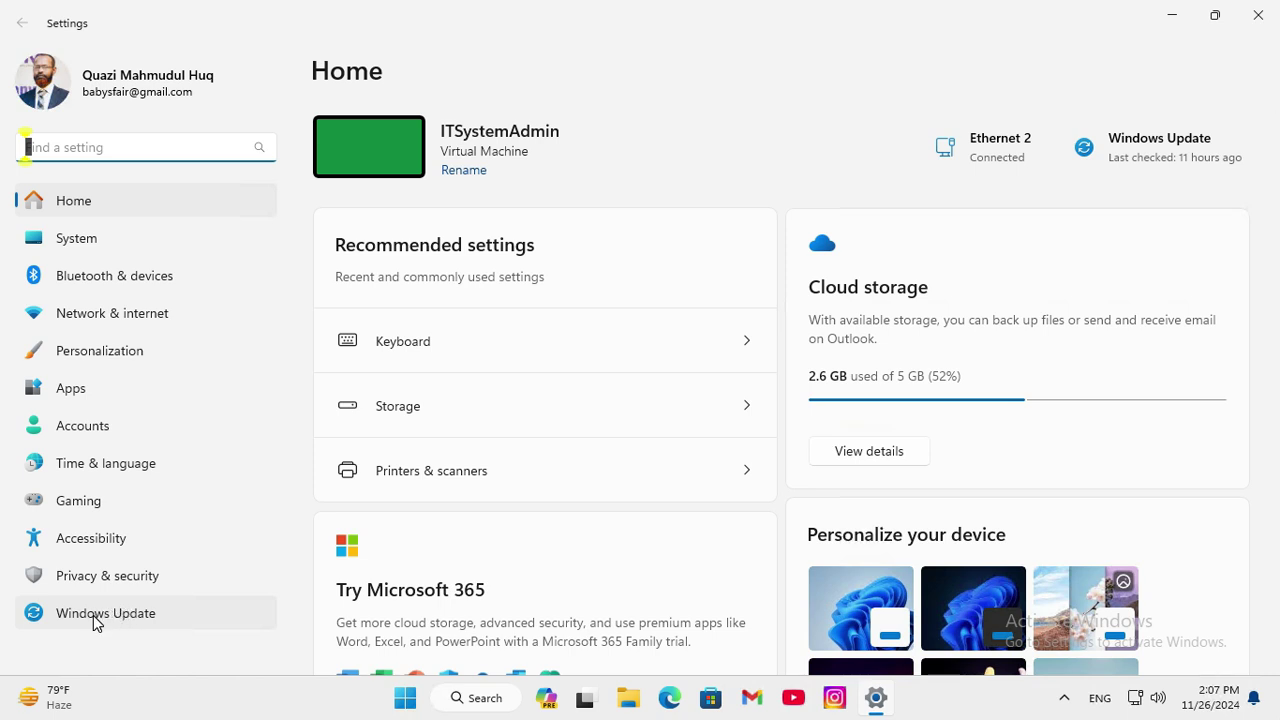
pyautogui.click(93, 617)
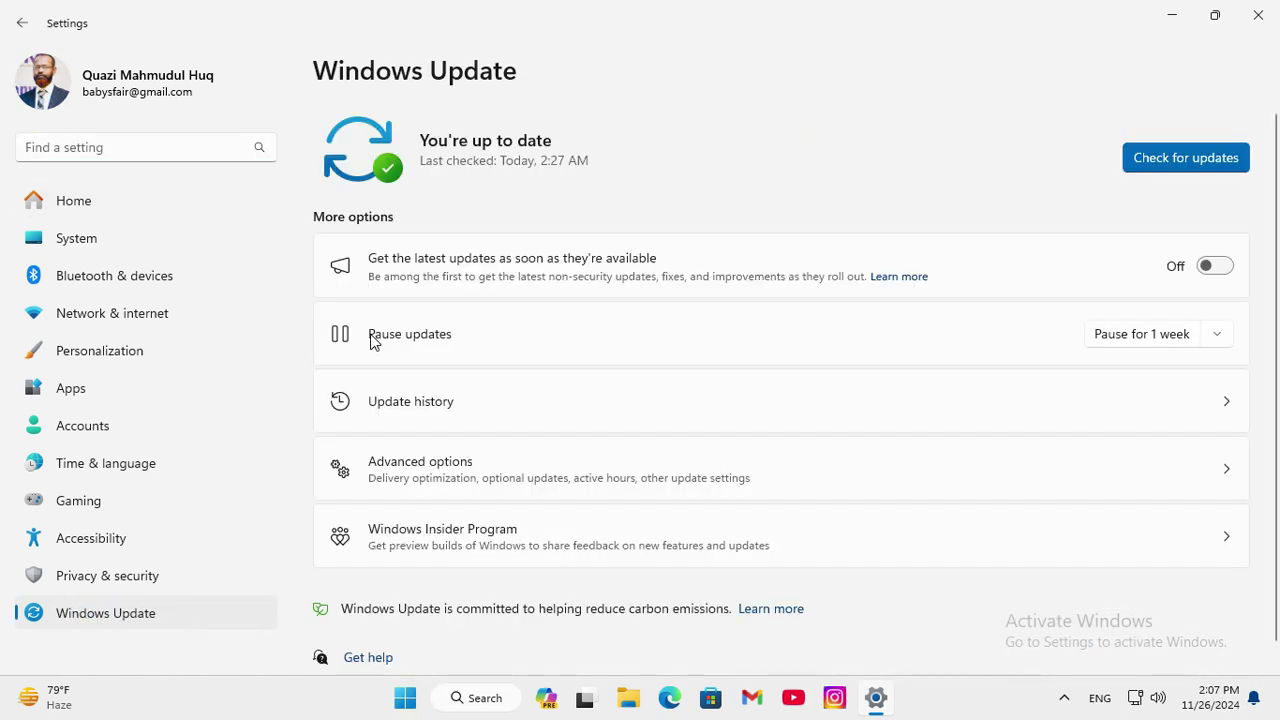
pyautogui.click(1130, 336)
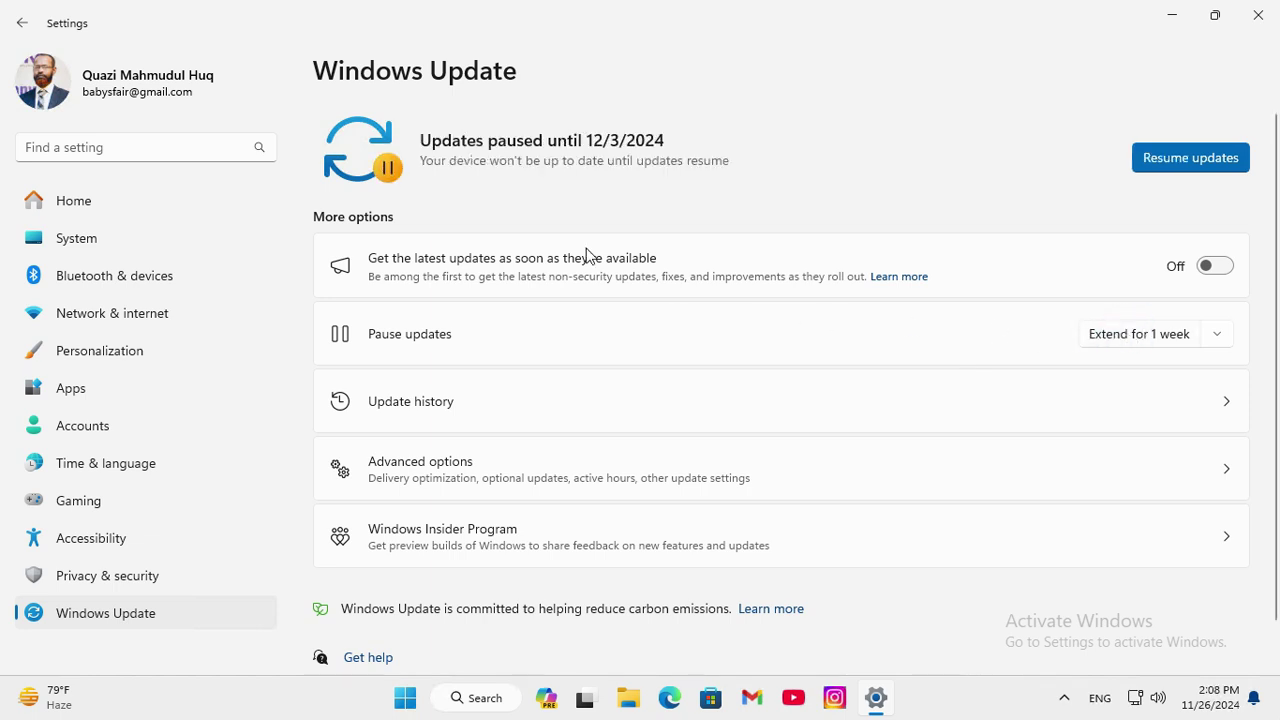
pyautogui.click(1256, 18)
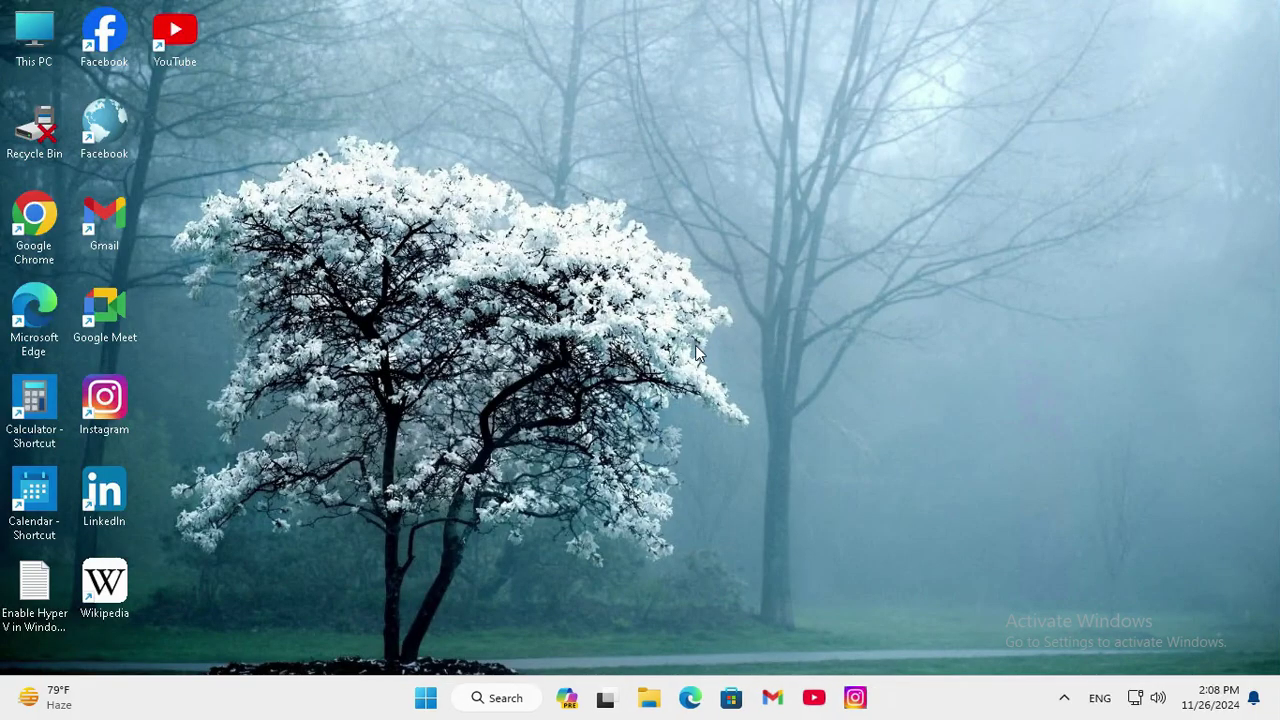
# - Search Windows for "services" and run the Services console as administrator
pyautogui.click(503, 698)
pyautogui.write('services')
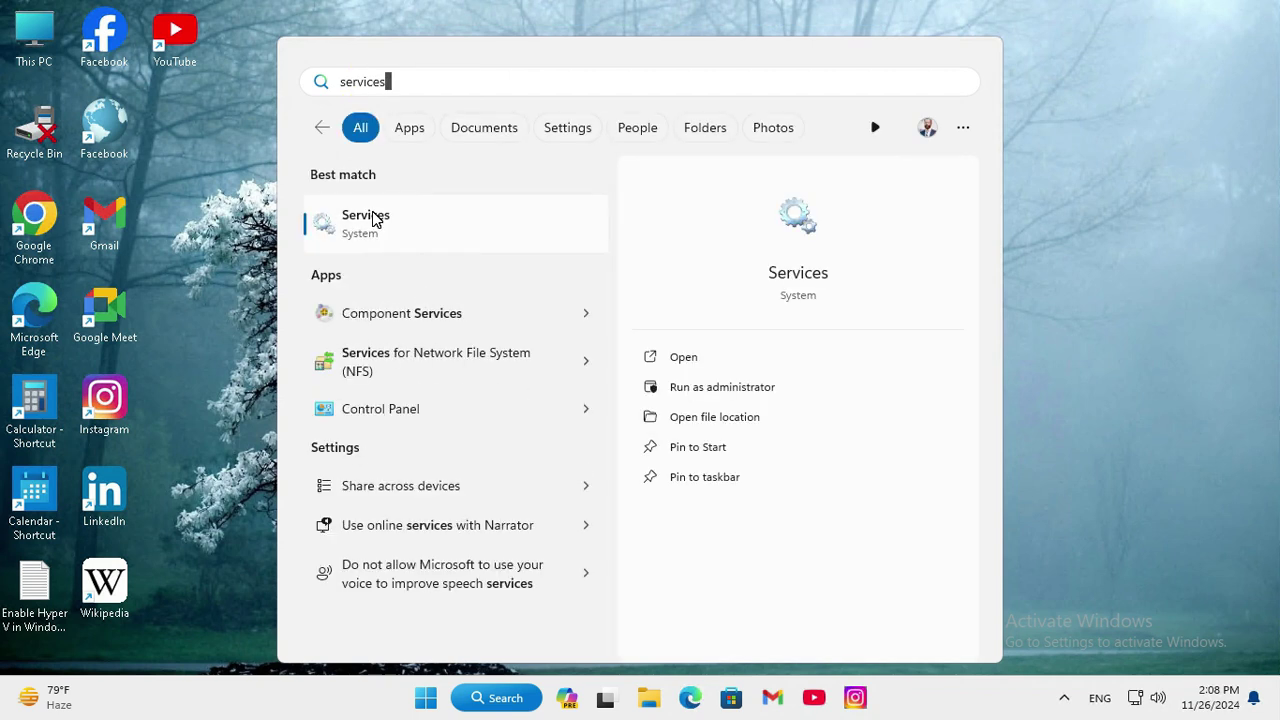
pyautogui.rightClick(375, 220)
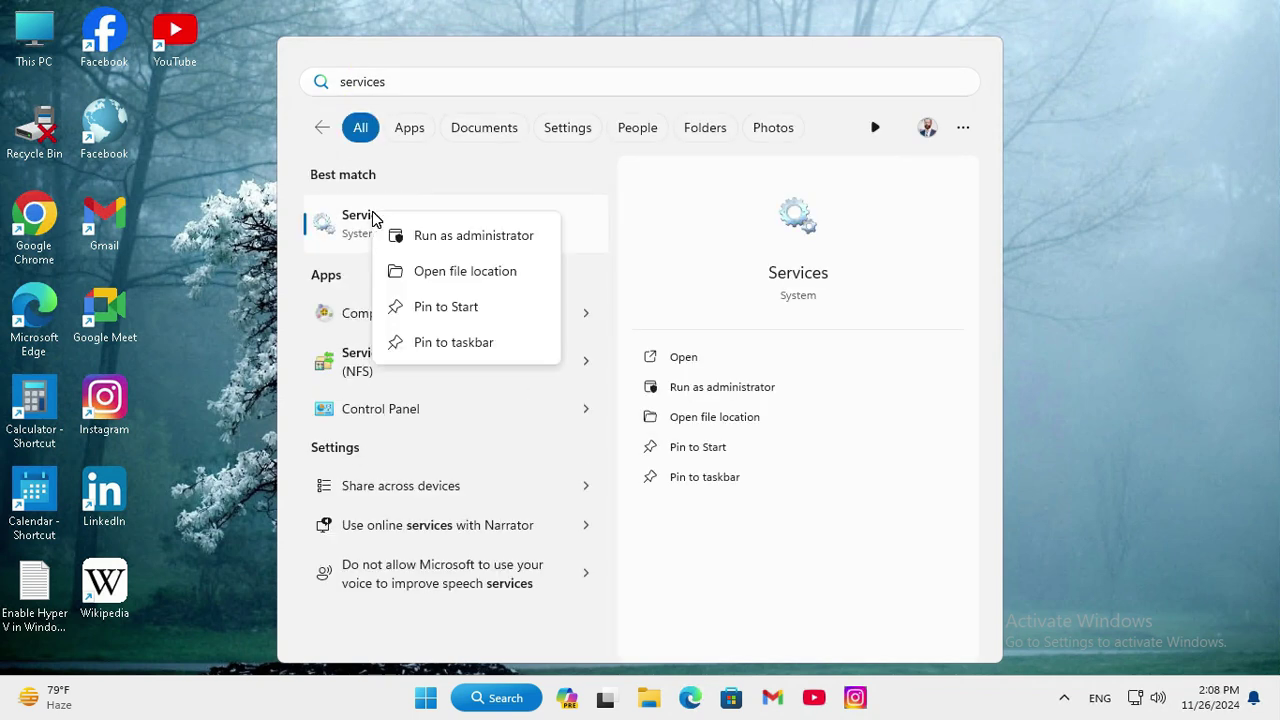
pyautogui.click(455, 240)
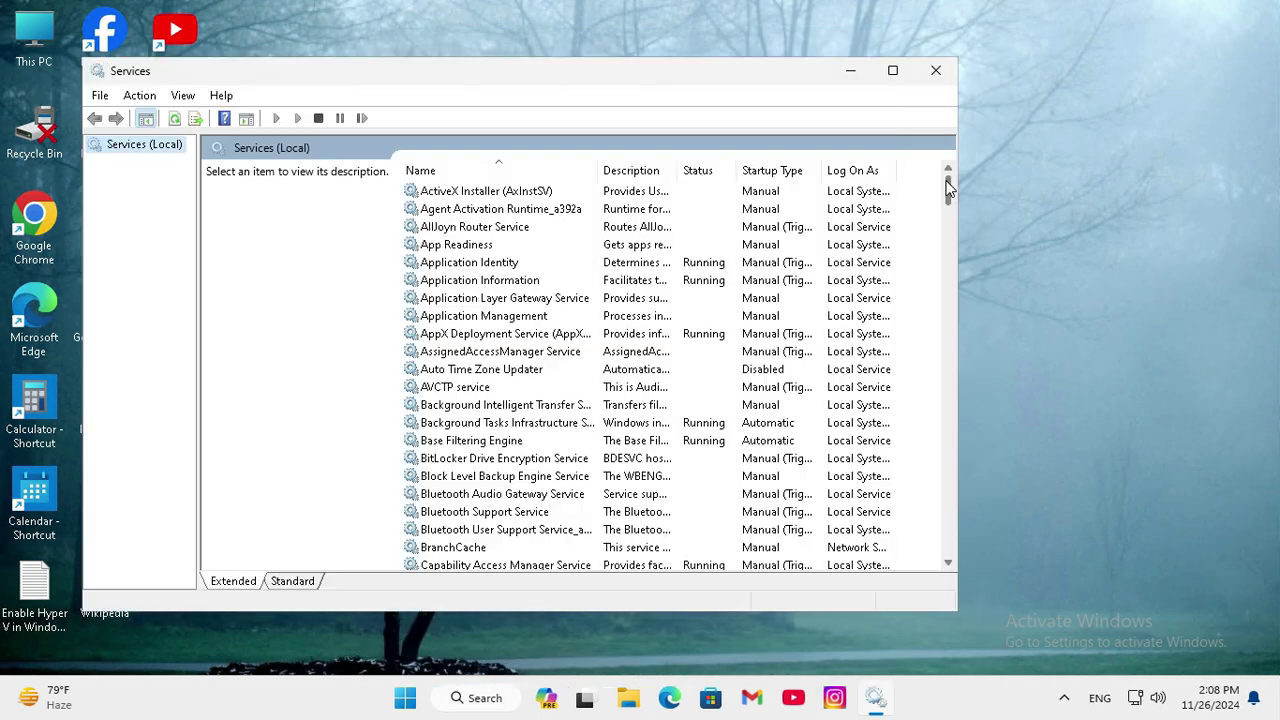
# - Open the properties of the Windows Update service and stop the service
pyautogui.moveTo(944, 257); pyautogui.dragTo(944, 540)
pyautogui.click(470, 404)
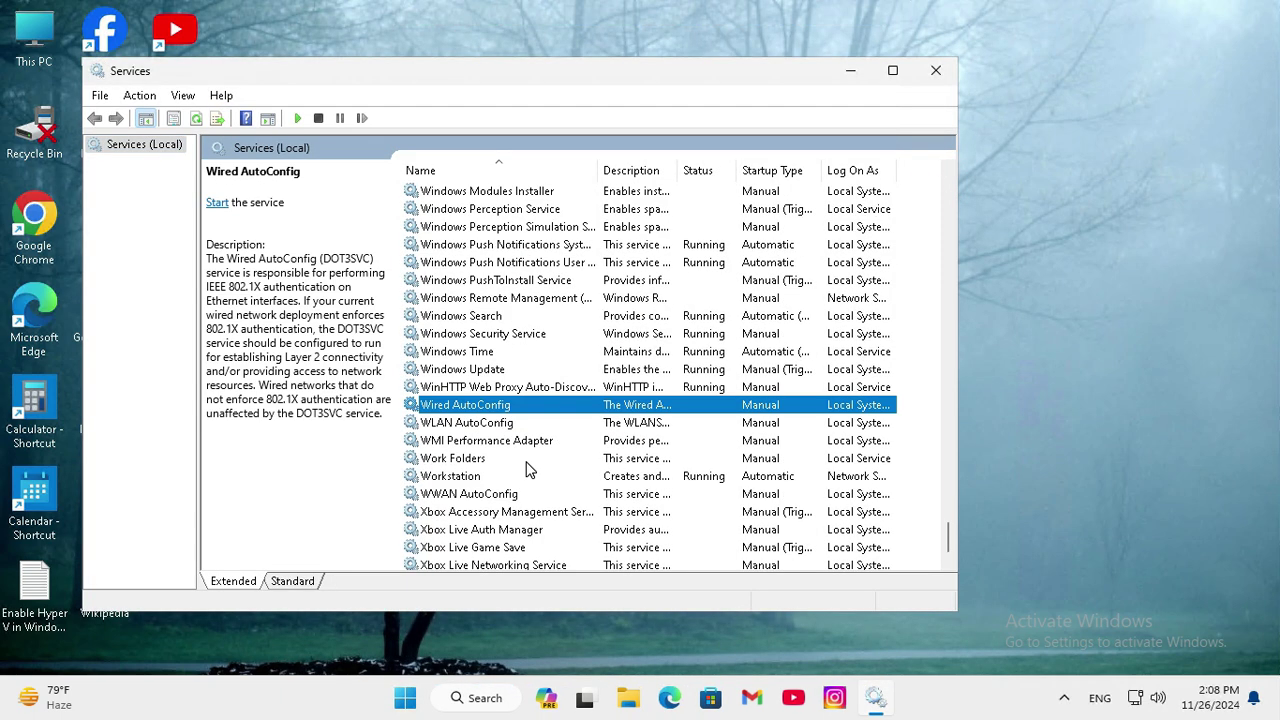
pyautogui.click(466, 370)
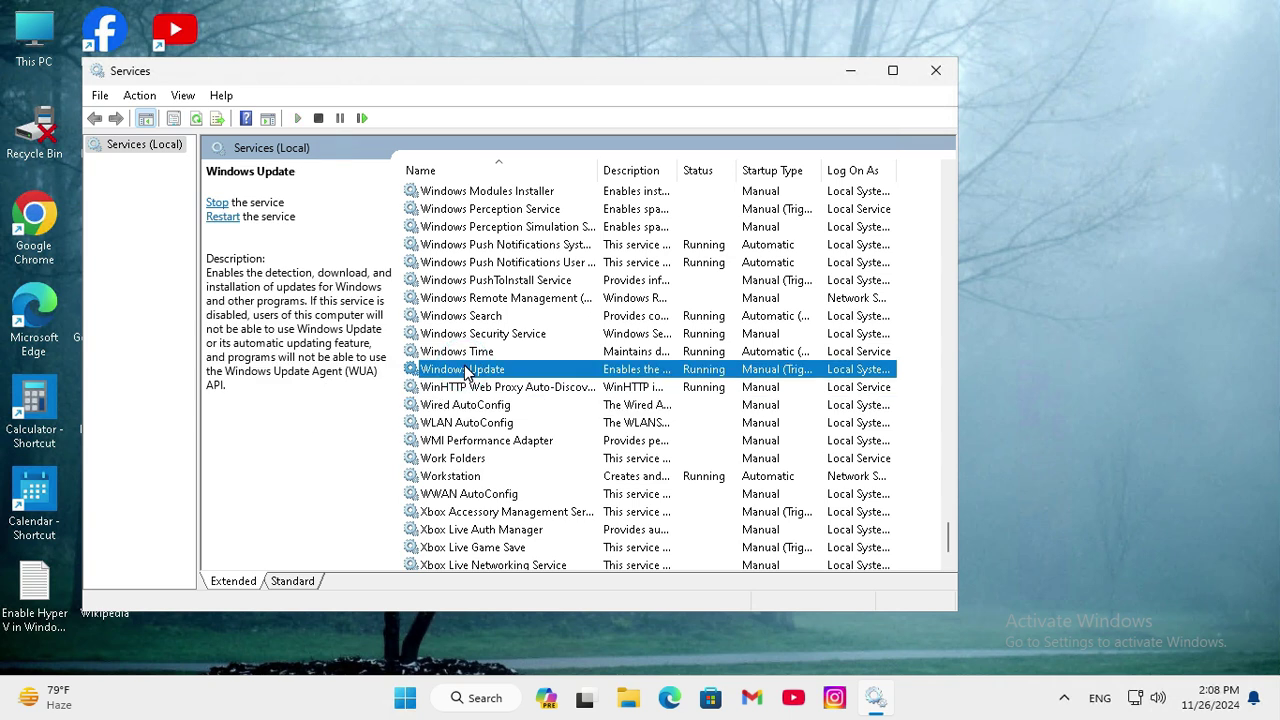
pyautogui.rightClick(466, 370)
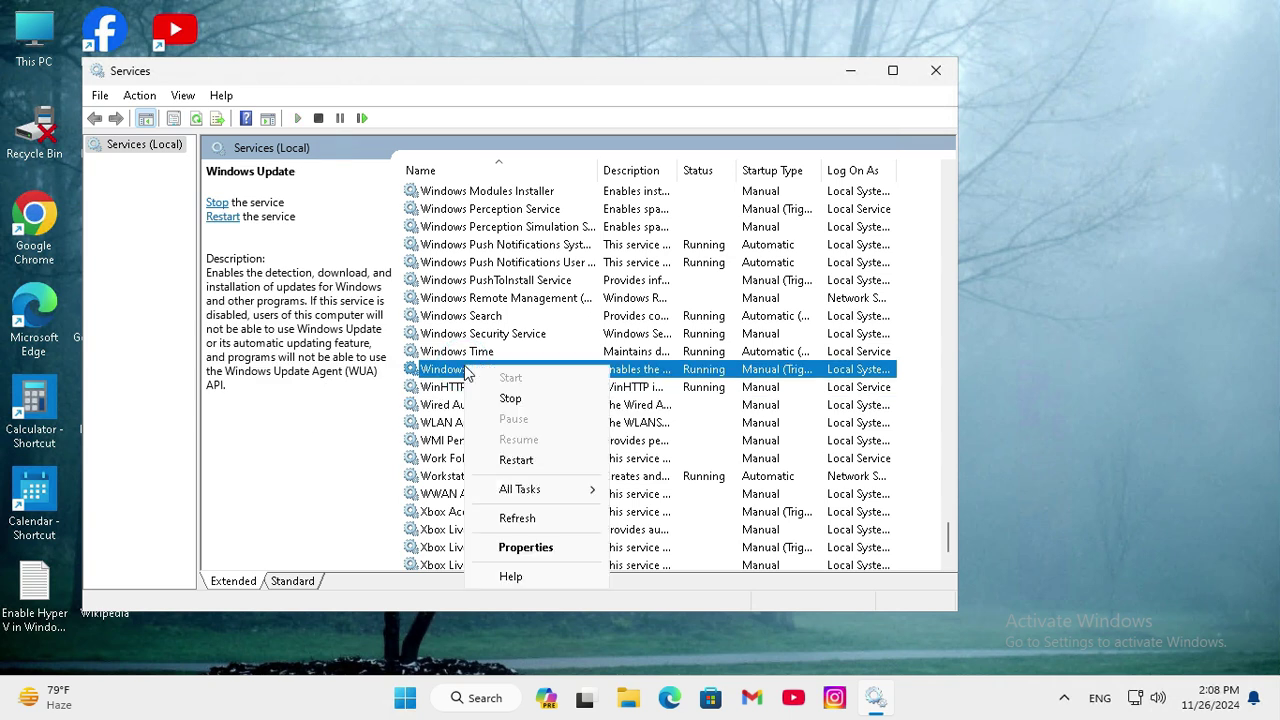
pyautogui.click(525, 548)
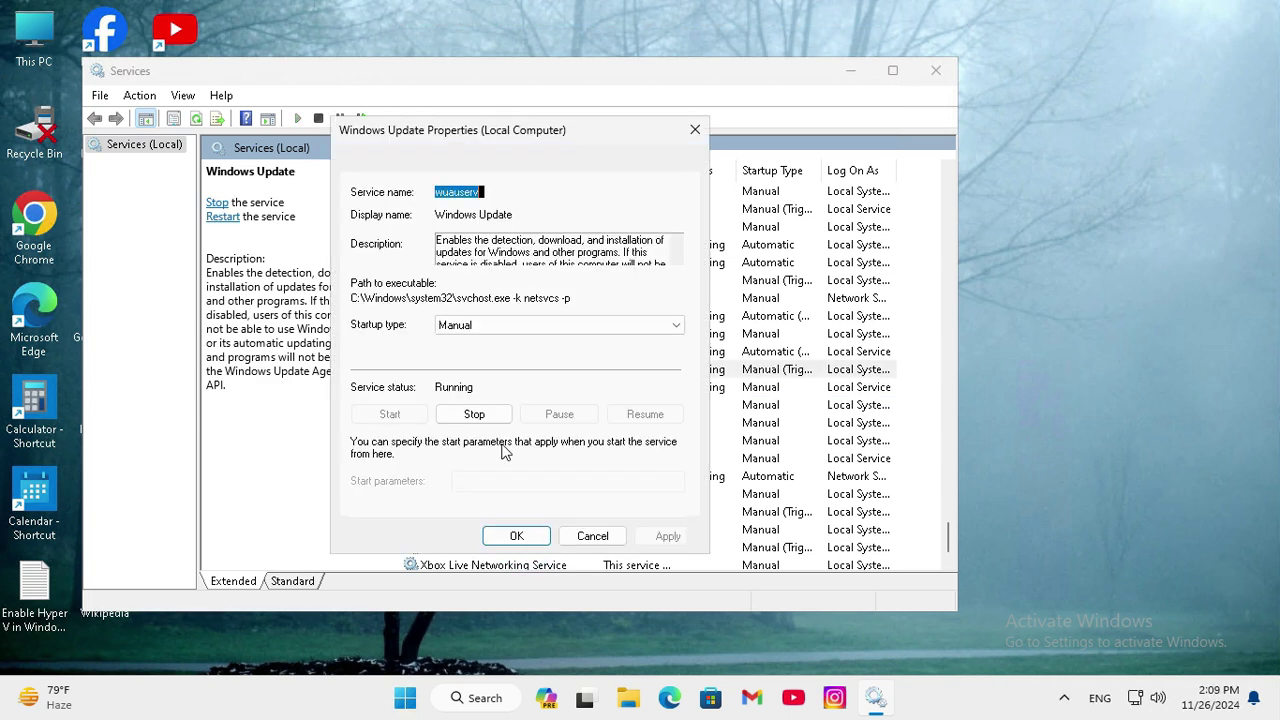
pyautogui.click(474, 414)
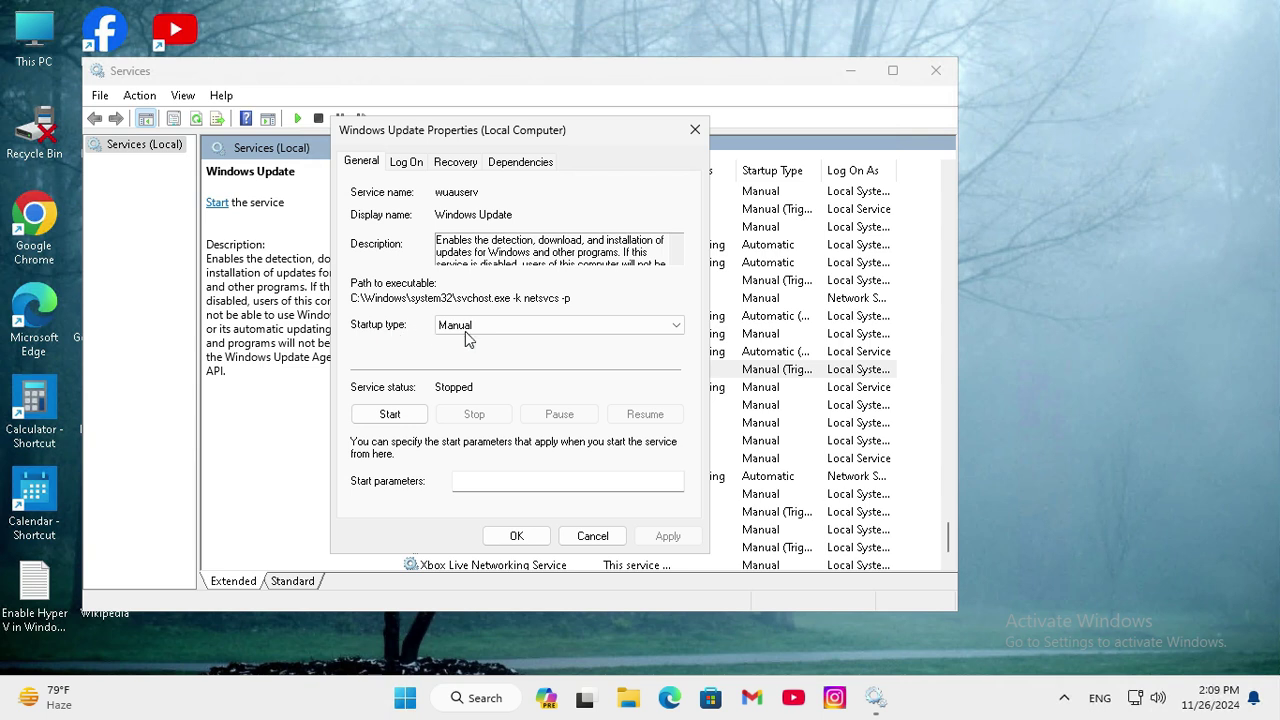
# - Set the Windows Update service's startup type to Disabled, apply it, and close the Services console
pyautogui.click(505, 334)
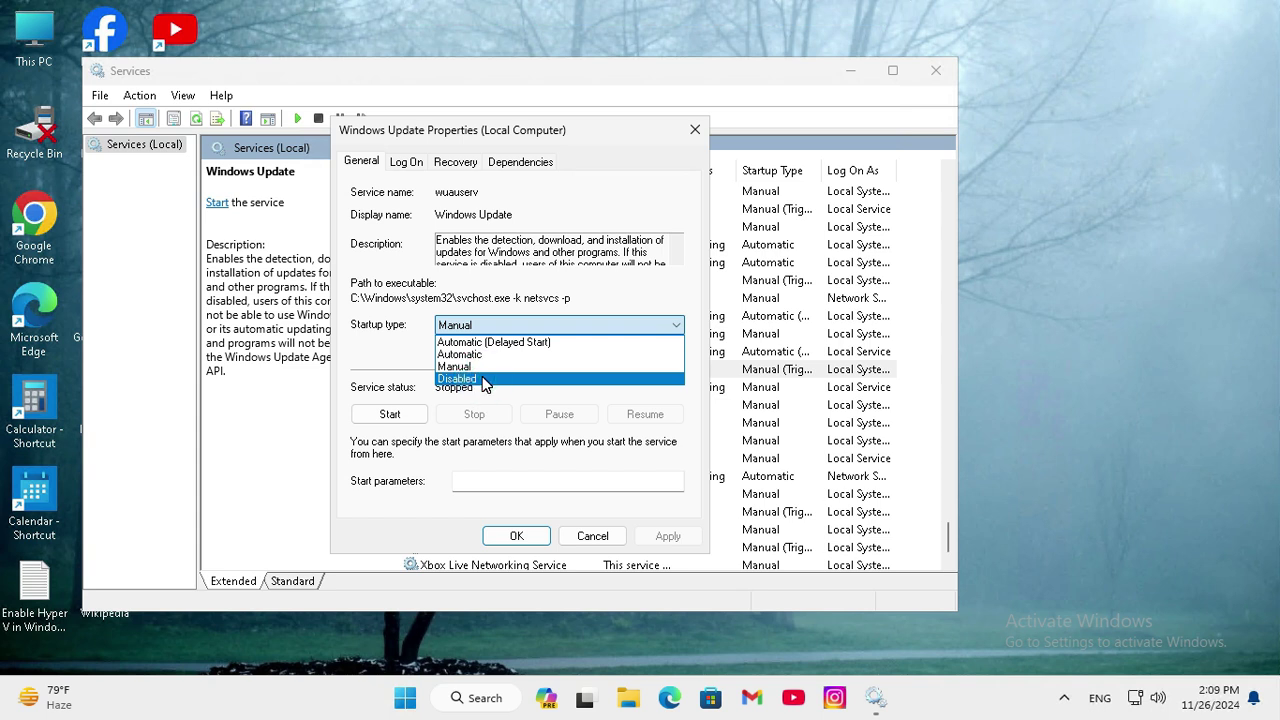
pyautogui.click(482, 379)
pyautogui.click(667, 536)
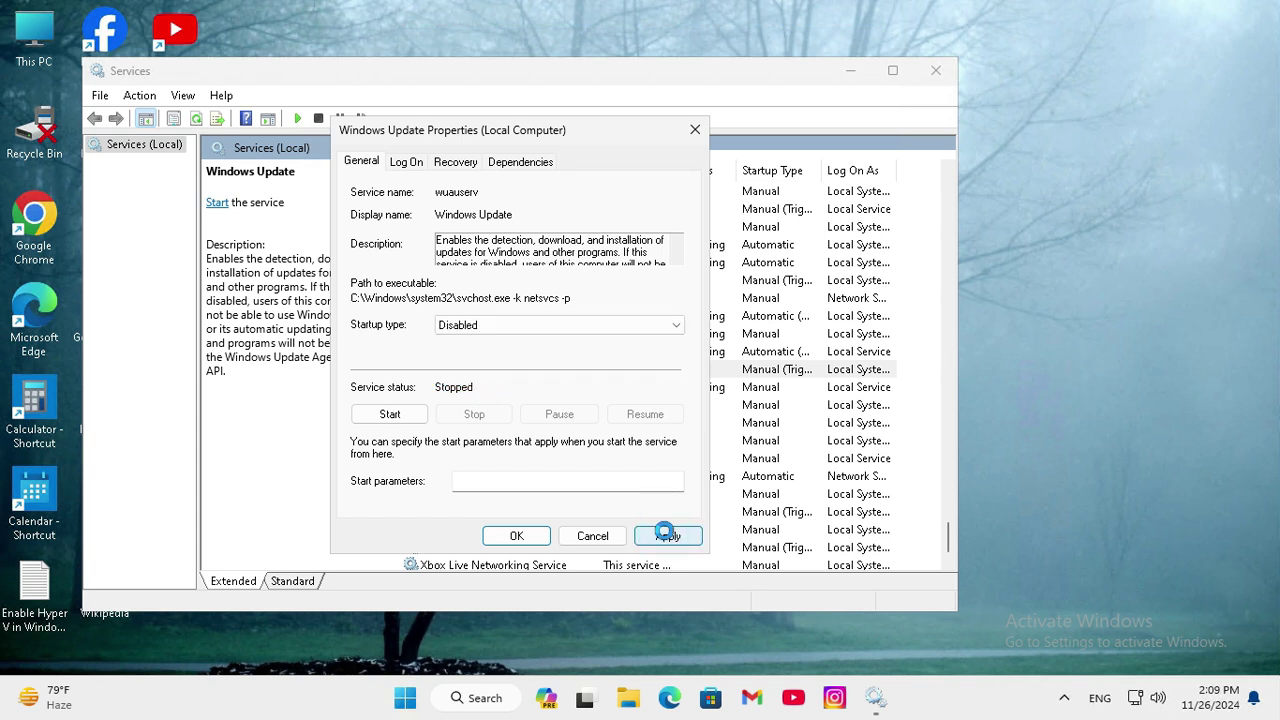
pyautogui.click(516, 537)
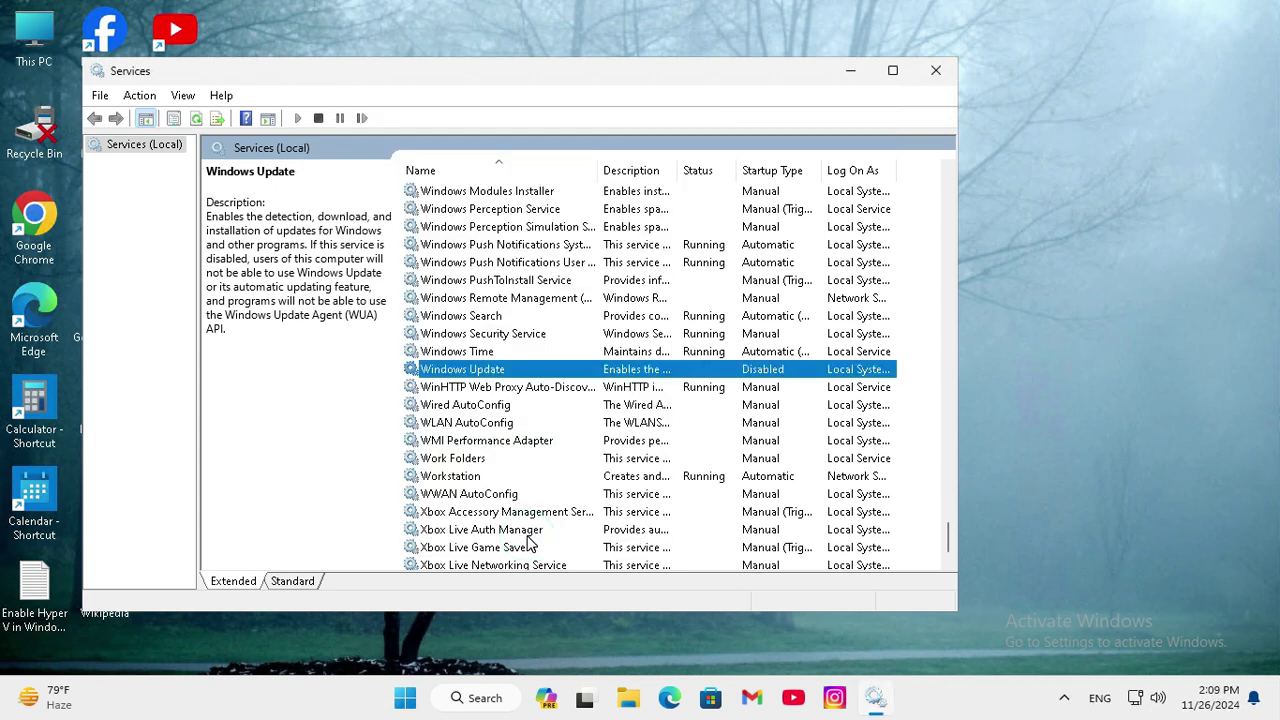
pyautogui.click(944, 78)
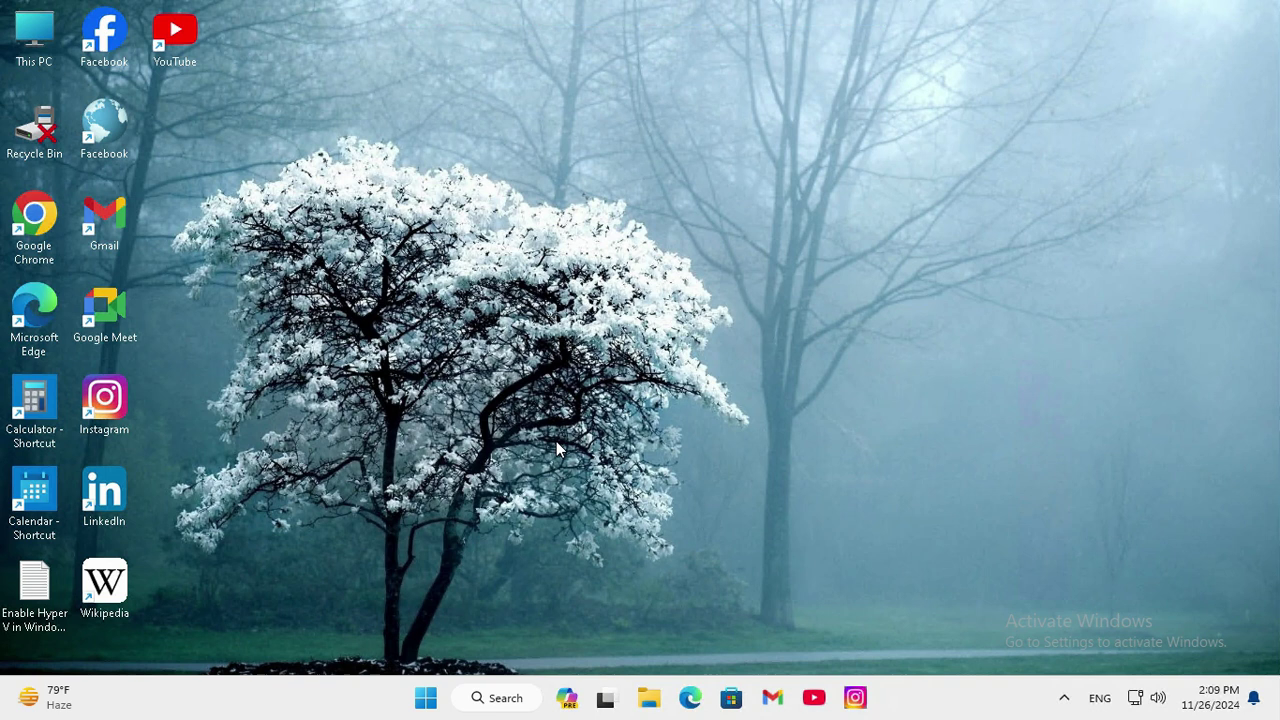
# - Open the Offline maps settings, disable automatic map updates when plugged in and on Wi-Fi, and close Settings
pyautogui.rightClick(427, 697)
pyautogui.click(386, 494)
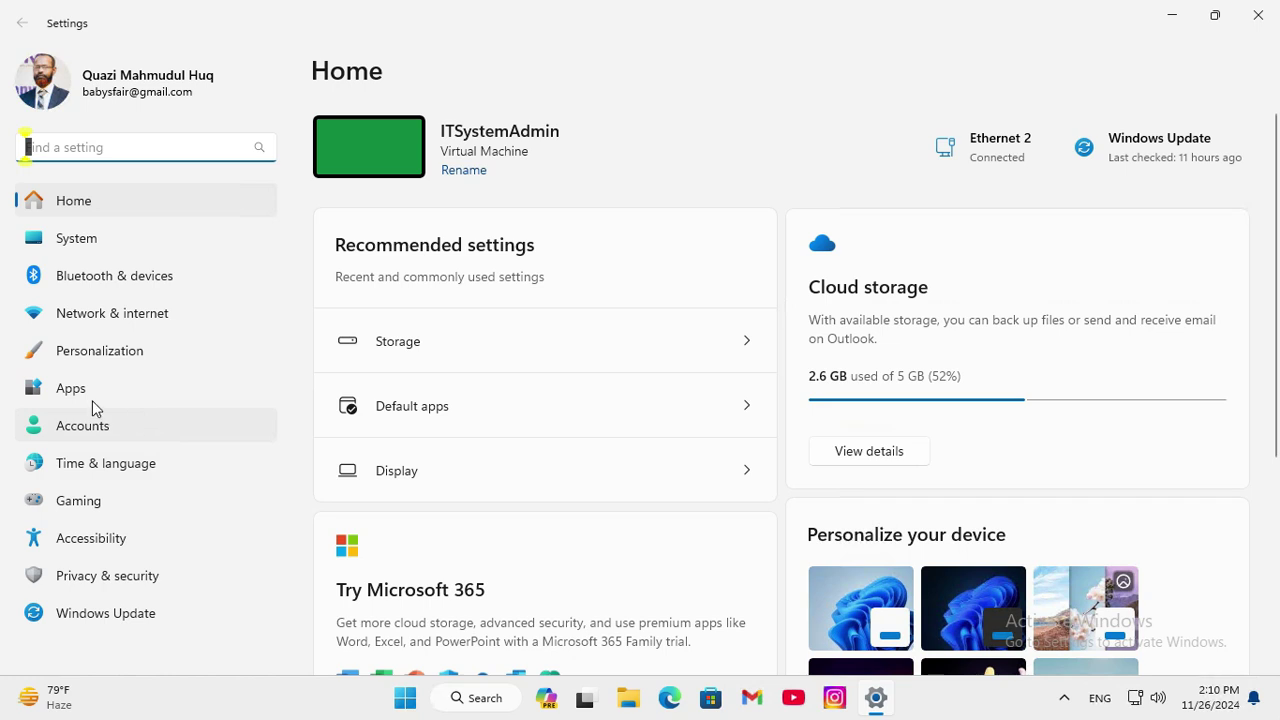
pyautogui.click(82, 395)
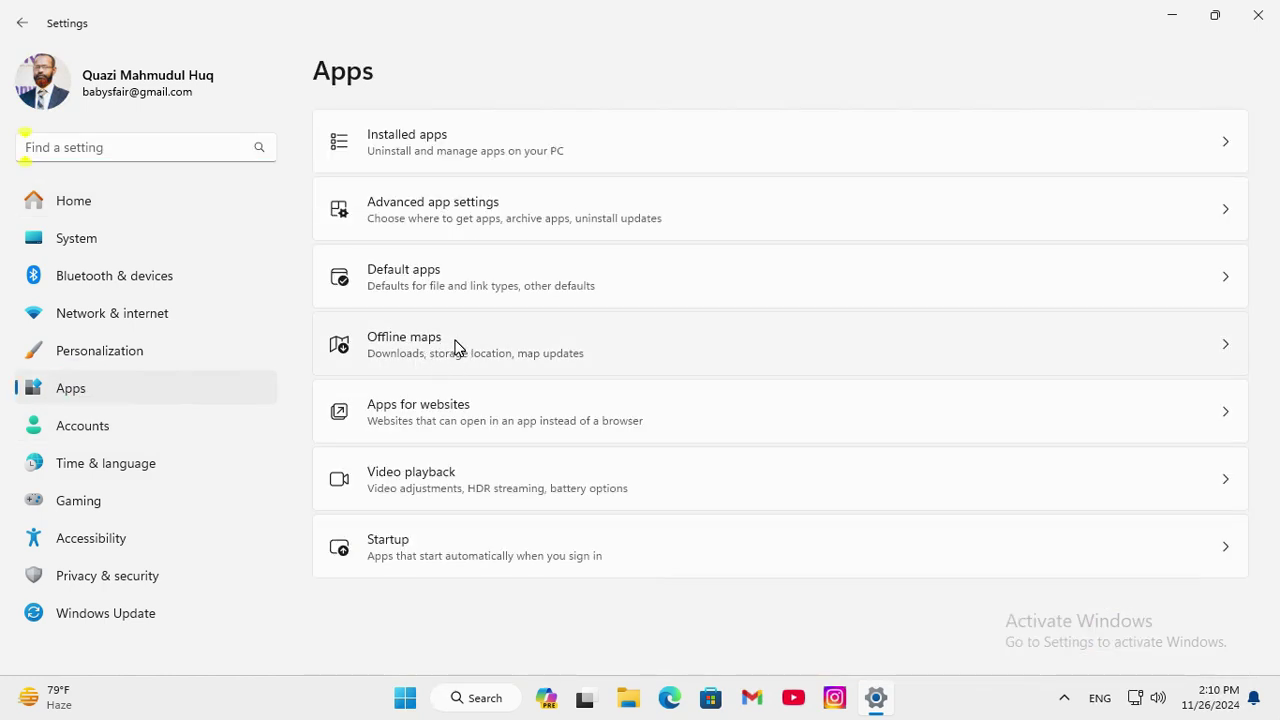
pyautogui.click(455, 343)
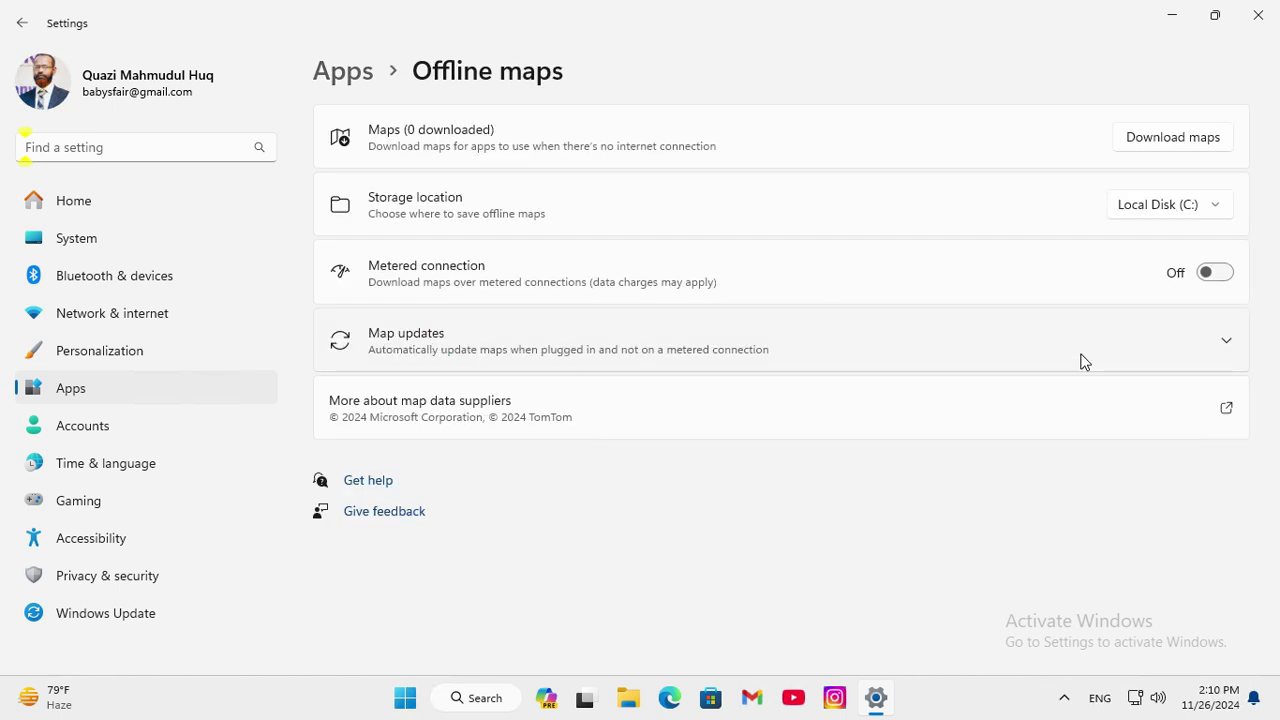
pyautogui.click(1228, 344)
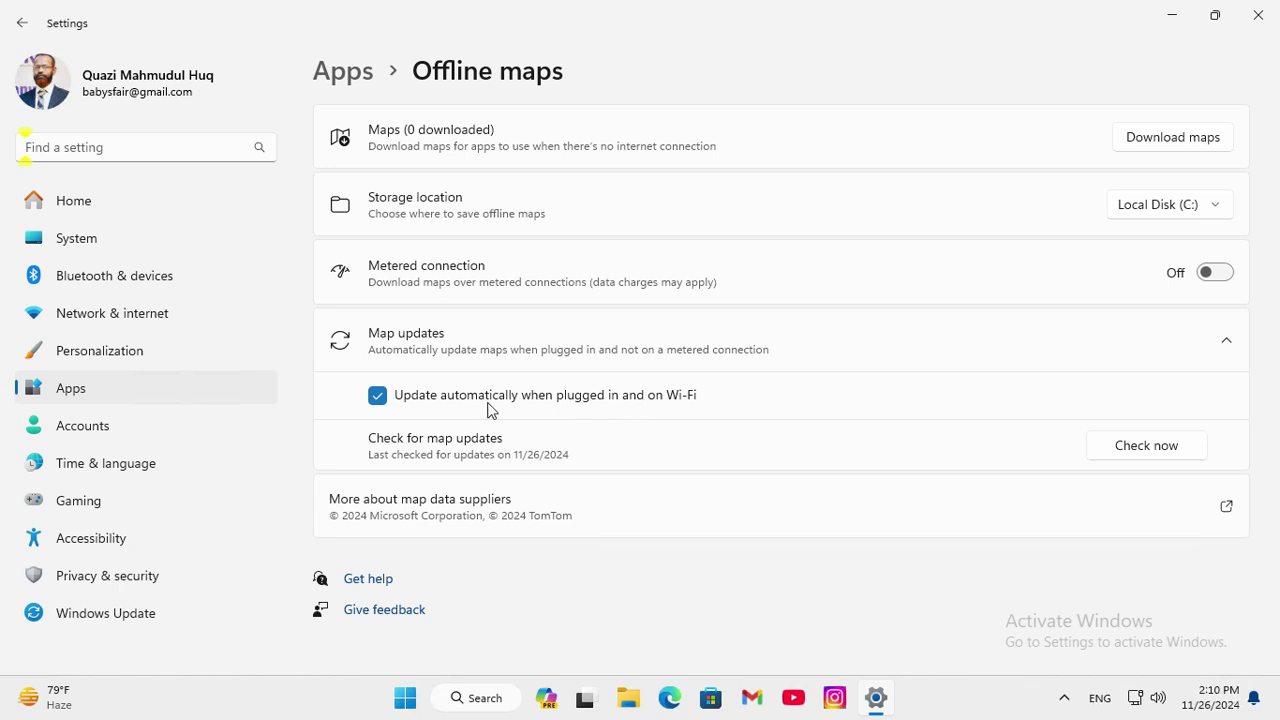
pyautogui.click(375, 397)
pyautogui.click(1258, 15)
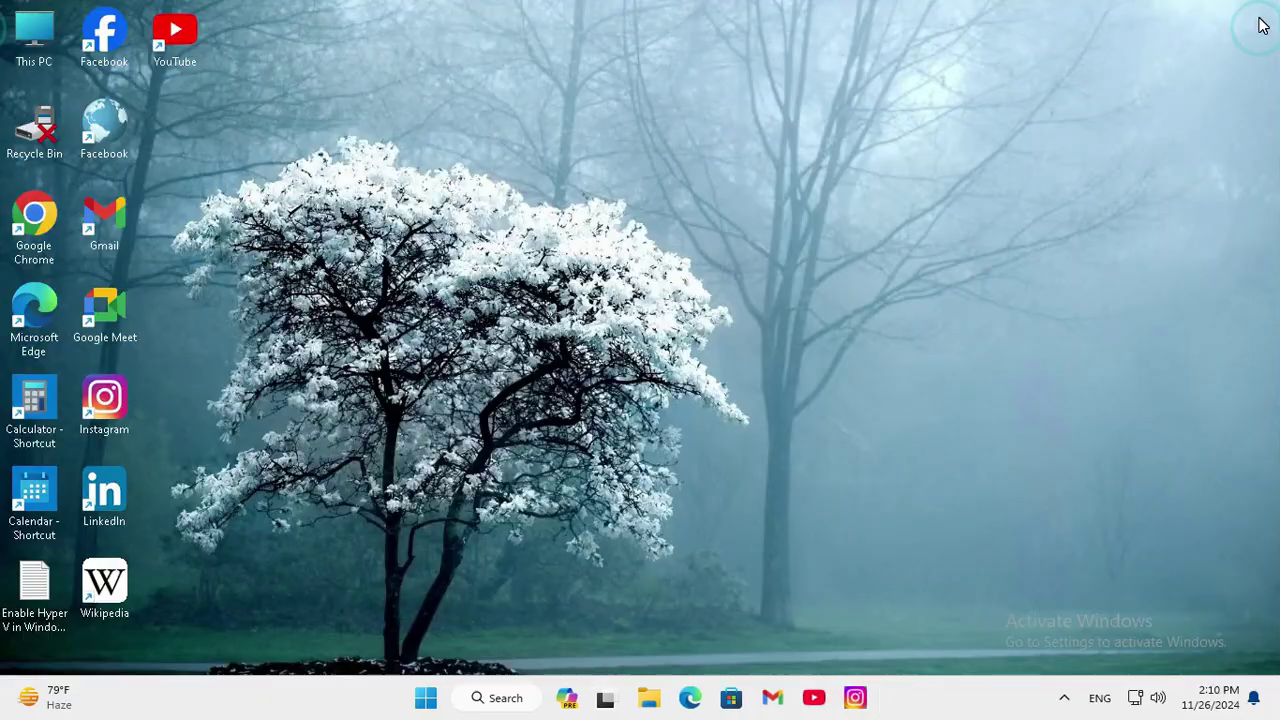
# - Reopen Settings and go to the list of installed apps
pyautogui.rightClick(422, 705)
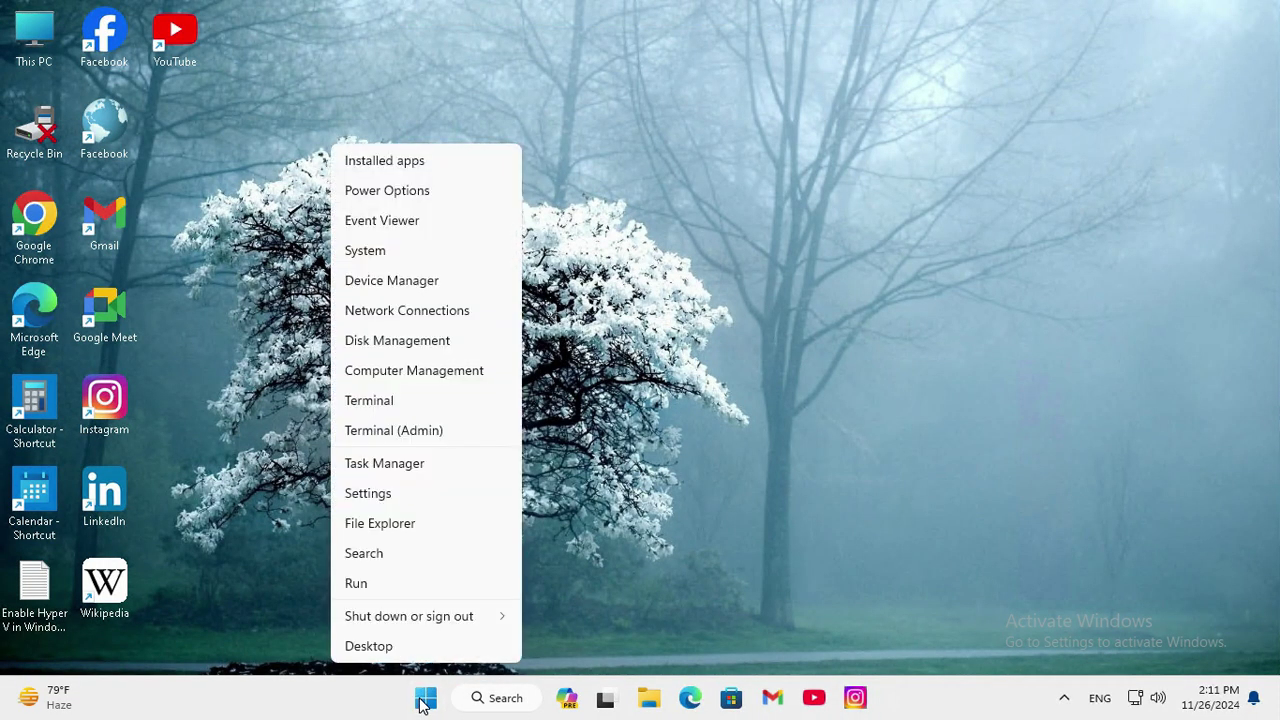
pyautogui.click(380, 497)
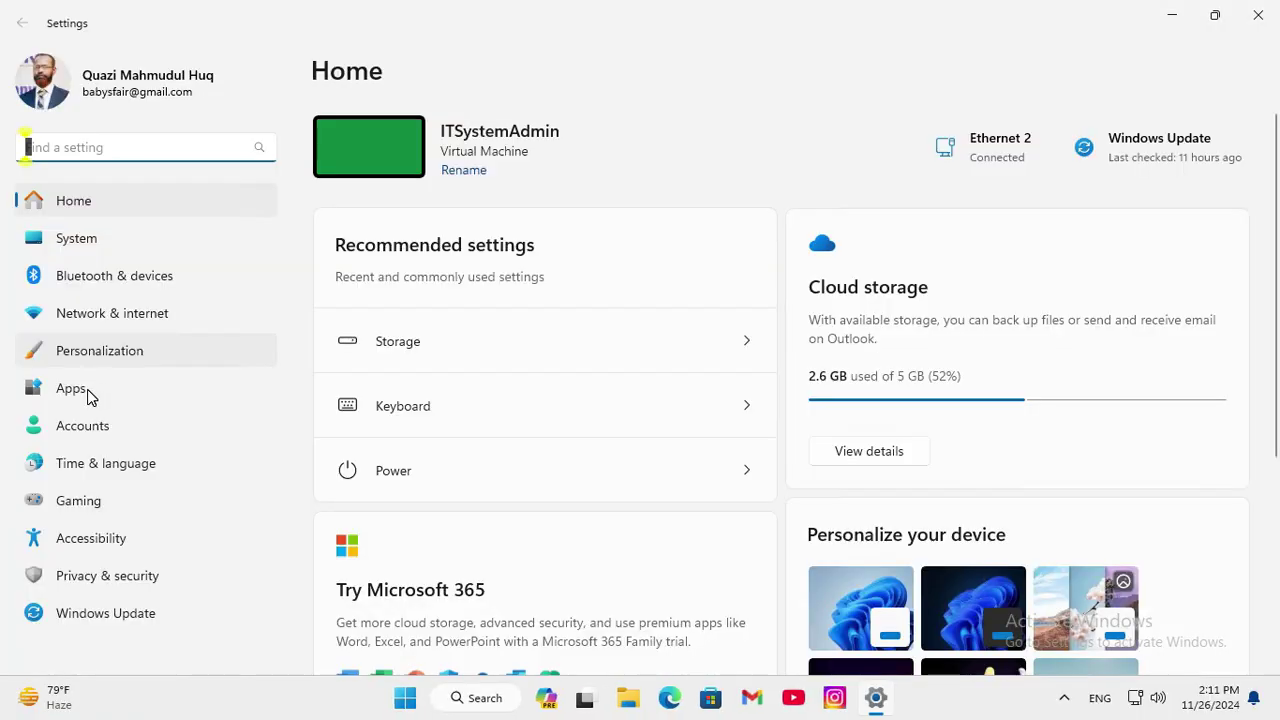
pyautogui.click(86, 393)
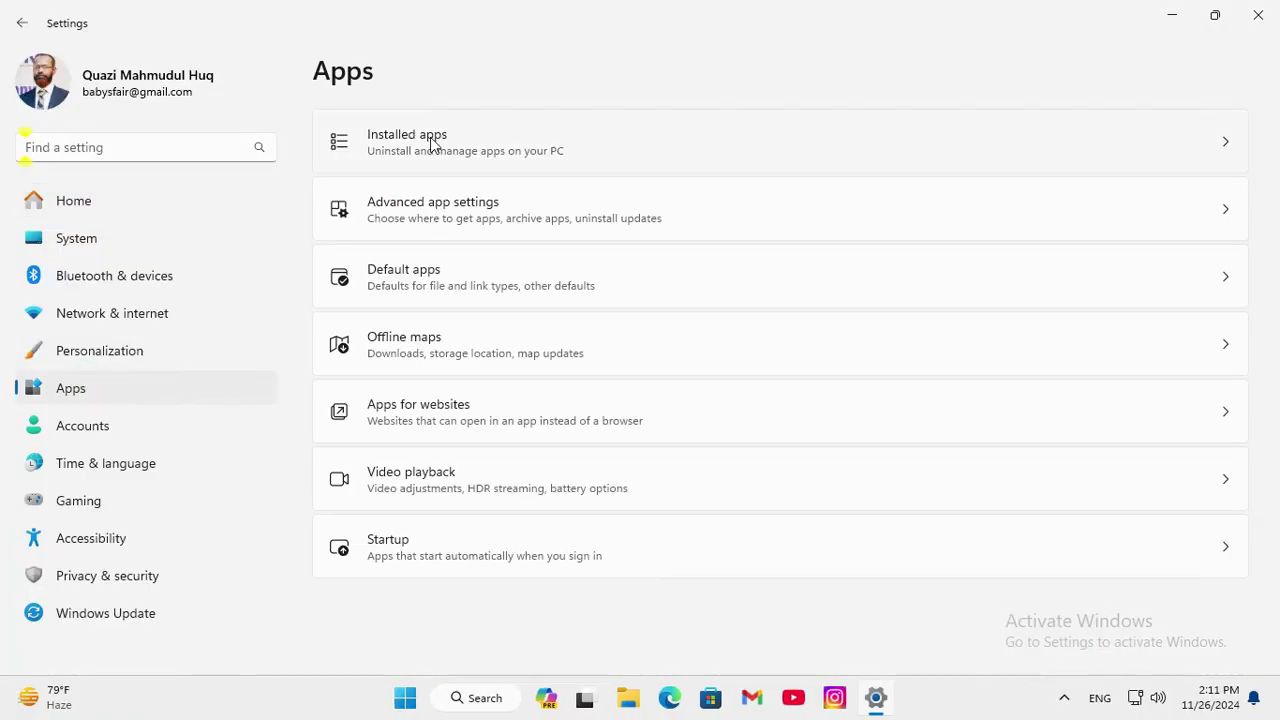
pyautogui.click(450, 142)
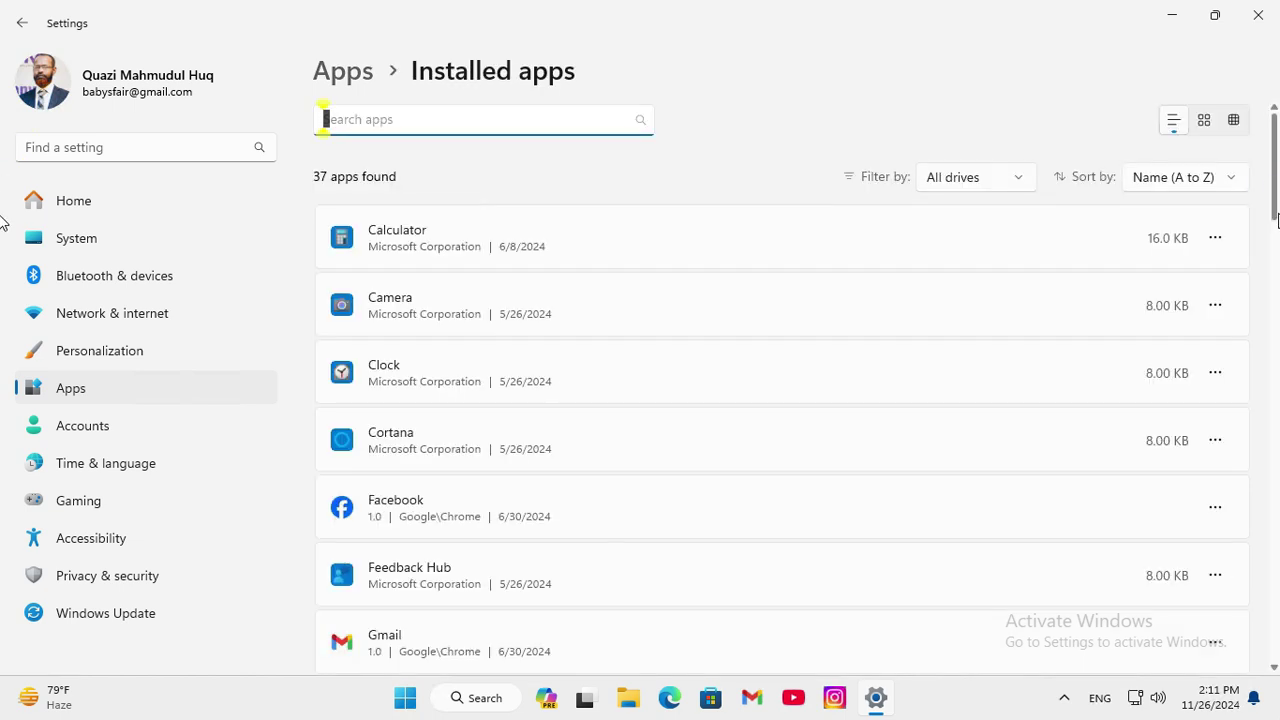
# - Set the background apps permission of Mail and Calendar to Never in its advanced options
pyautogui.scroll(-5, 1277, 220)
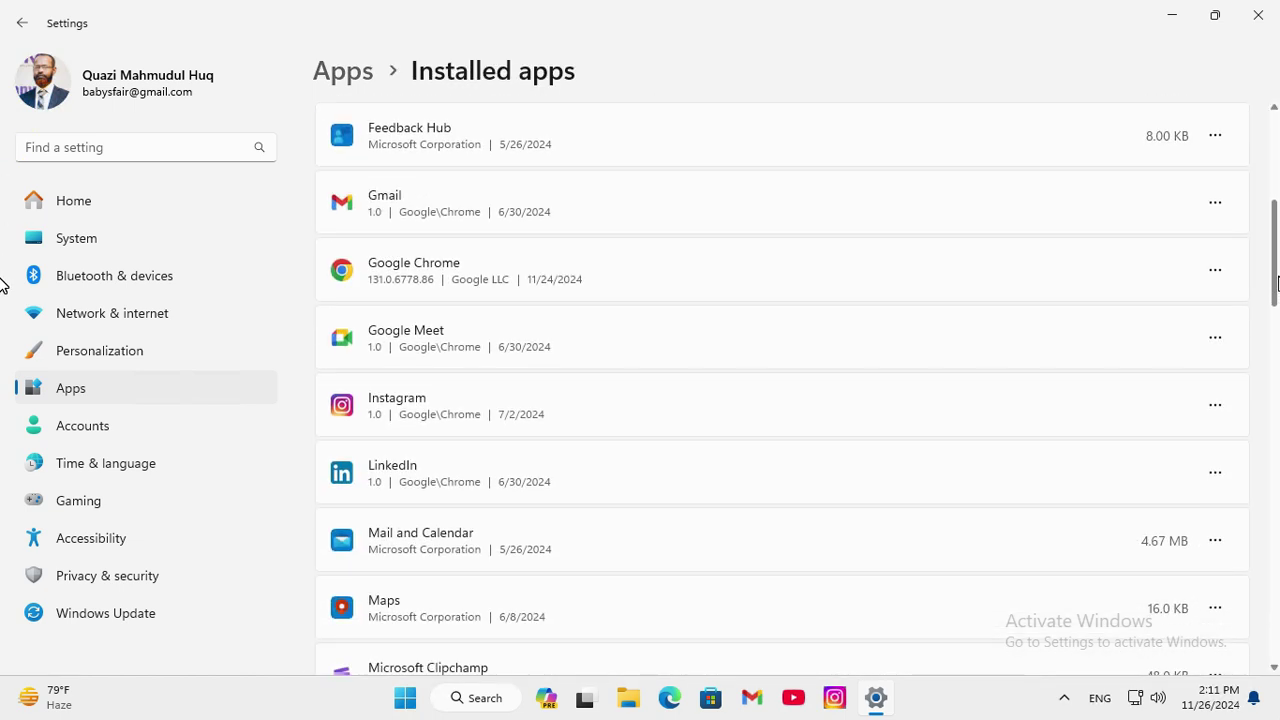
pyautogui.scroll(-3, 651, 260)
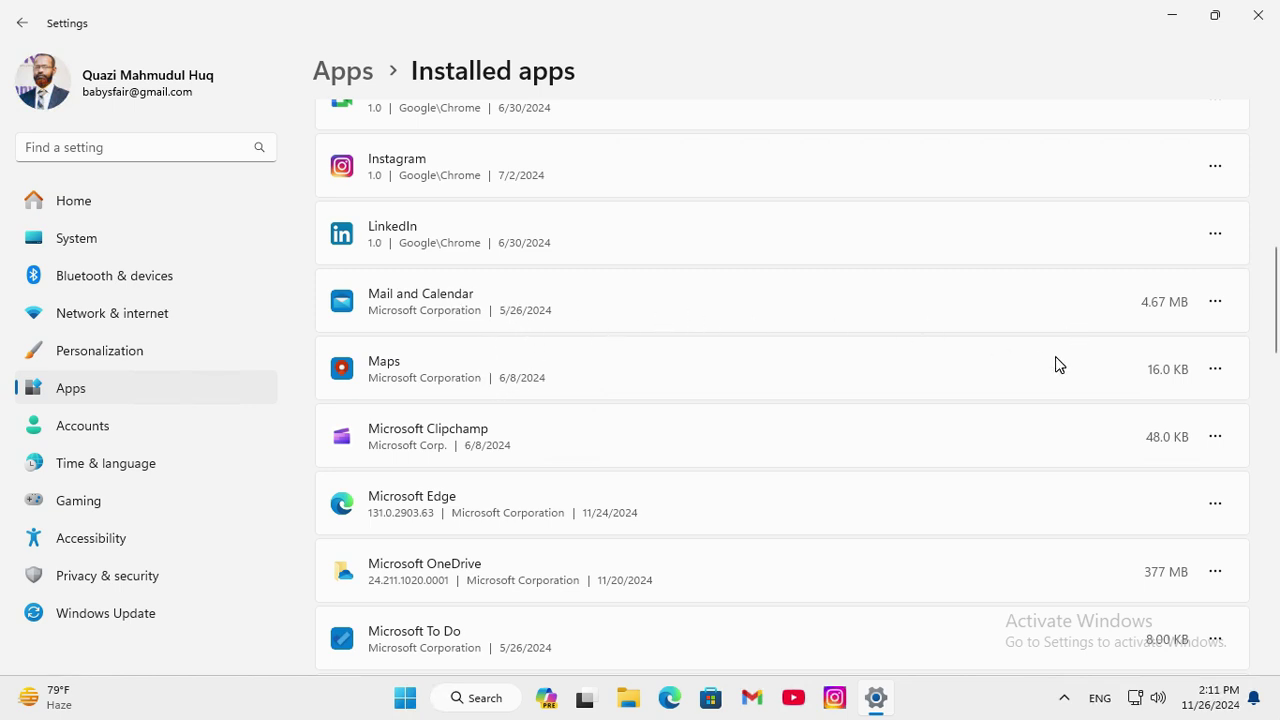
pyautogui.click(1215, 303)
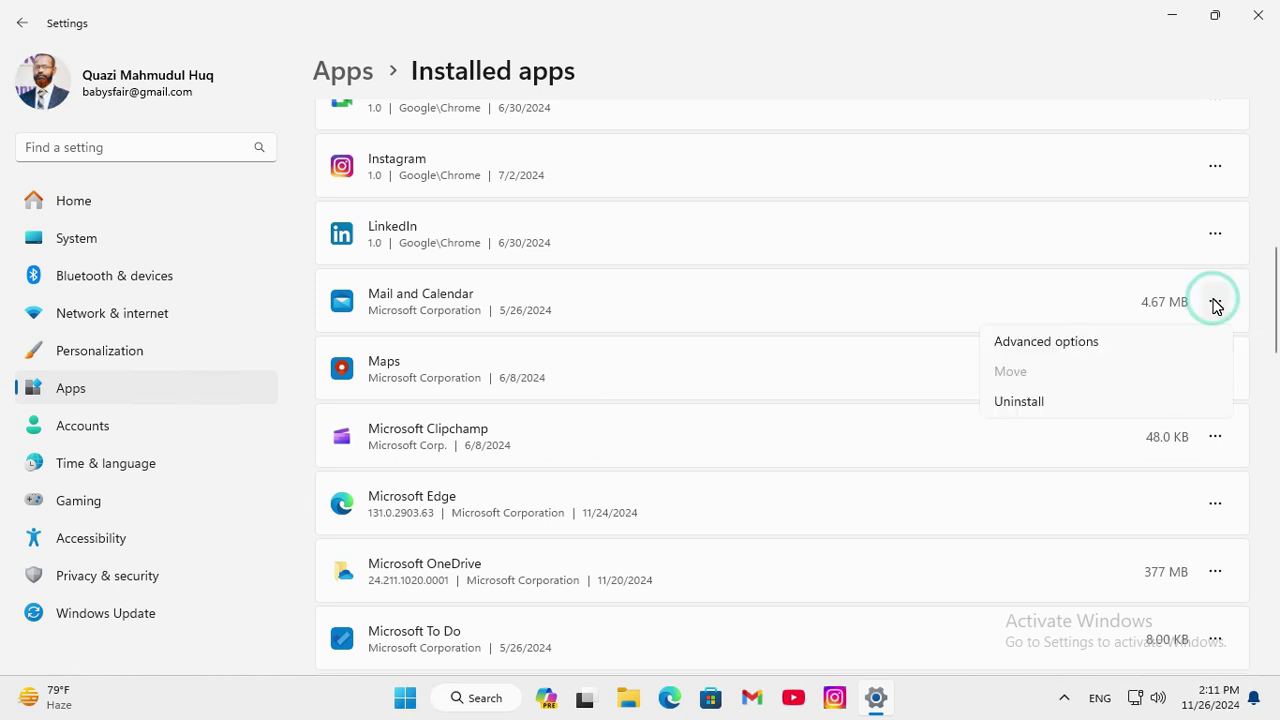
pyautogui.click(1076, 341)
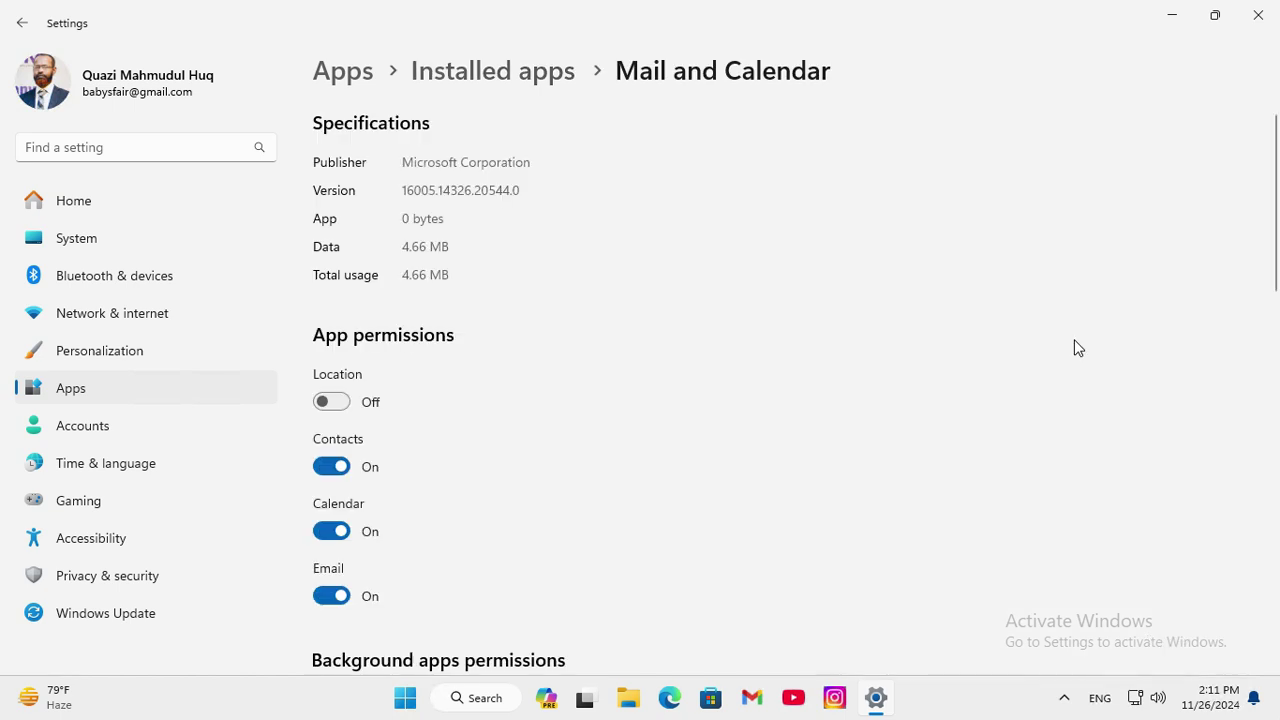
pyautogui.moveTo(1275, 220); pyautogui.dragTo(1275, 323)
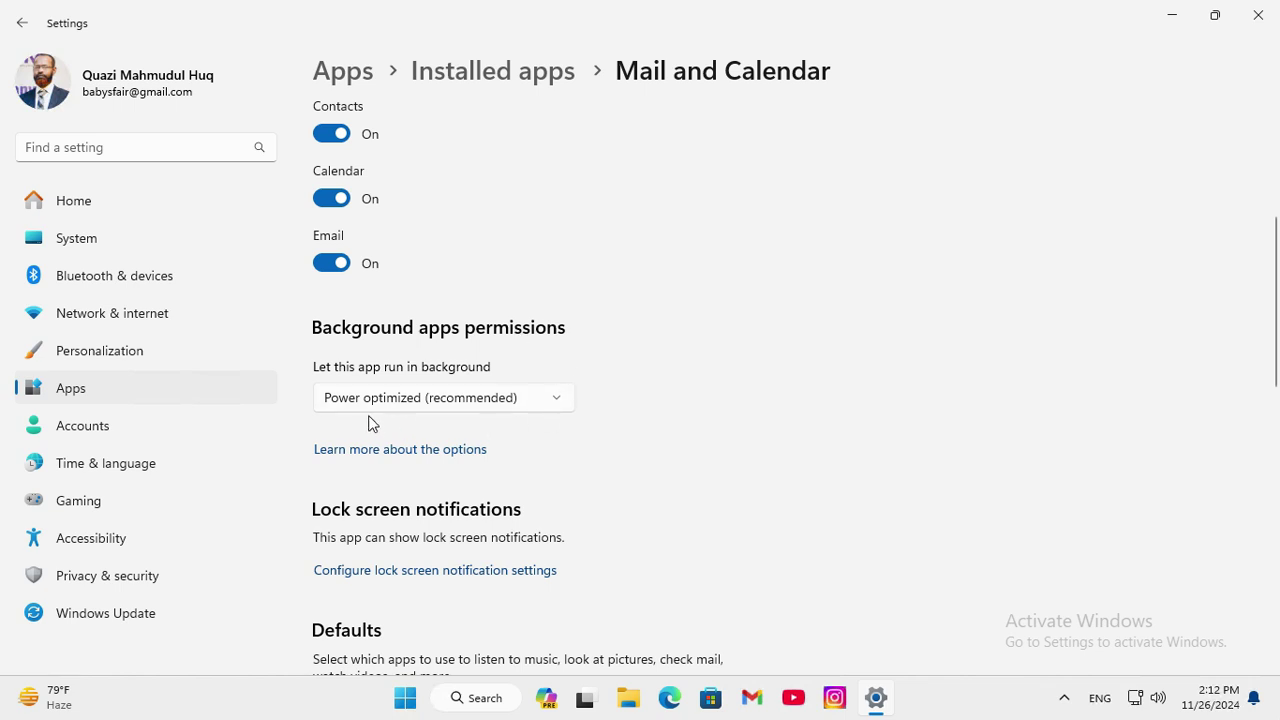
pyautogui.click(559, 403)
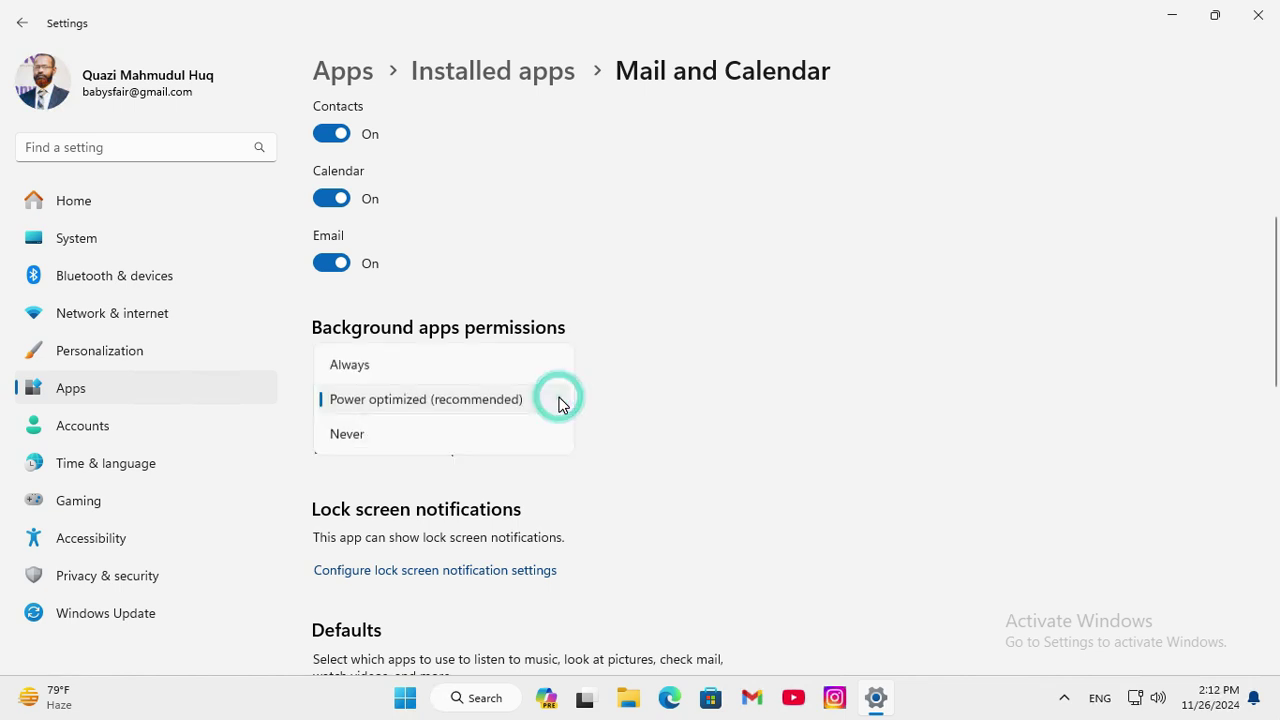
pyautogui.click(349, 436)
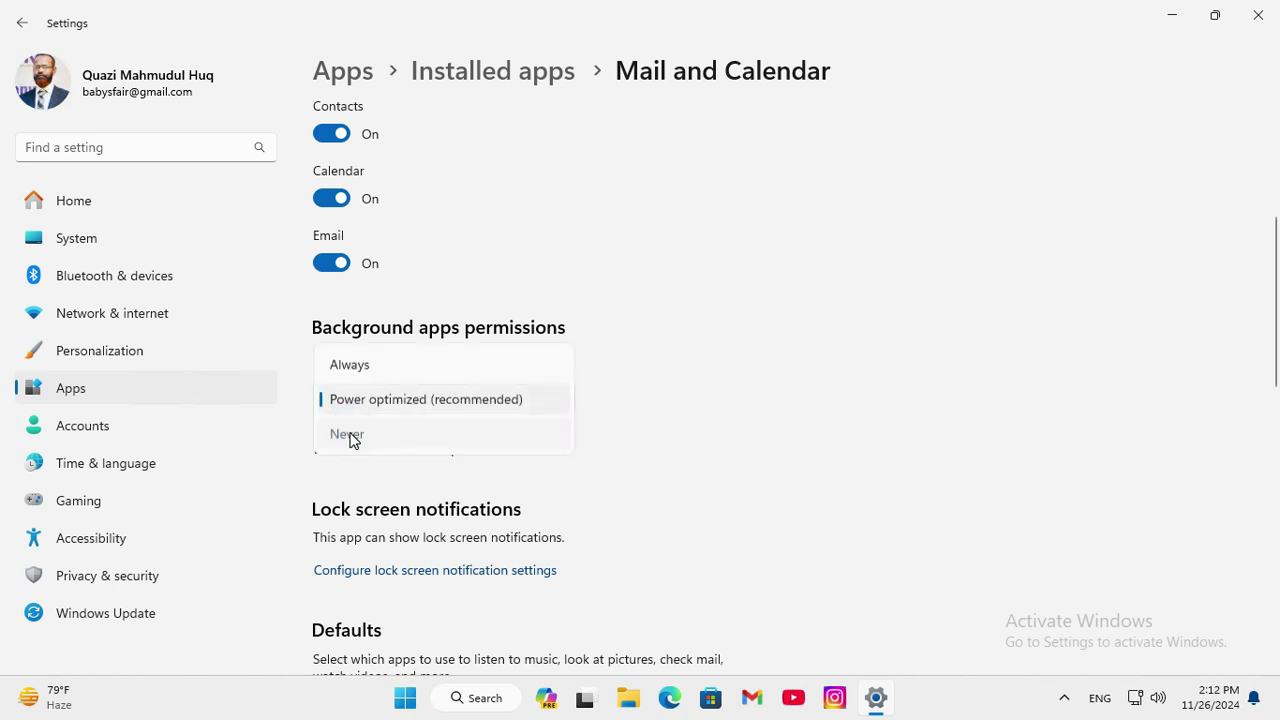
# - Set the background apps permission of the installed Maps app to Never, and close Settings
pyautogui.click(505, 71)
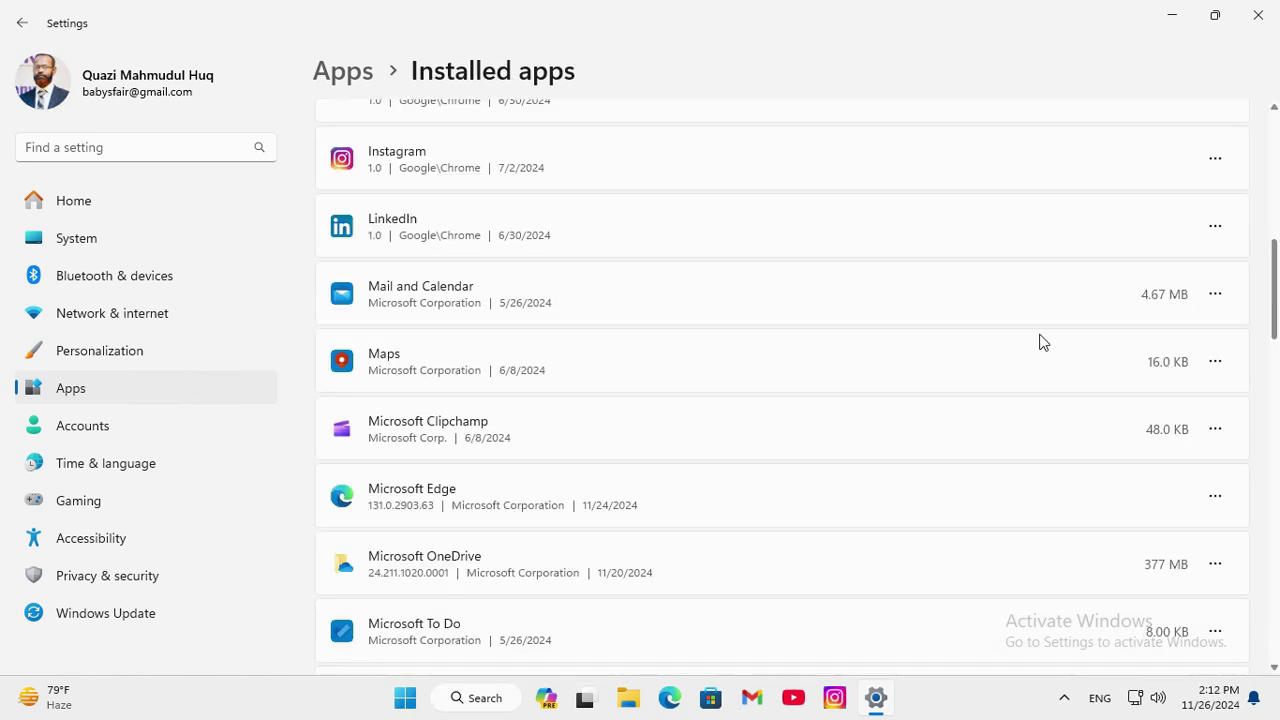
pyautogui.click(1216, 362)
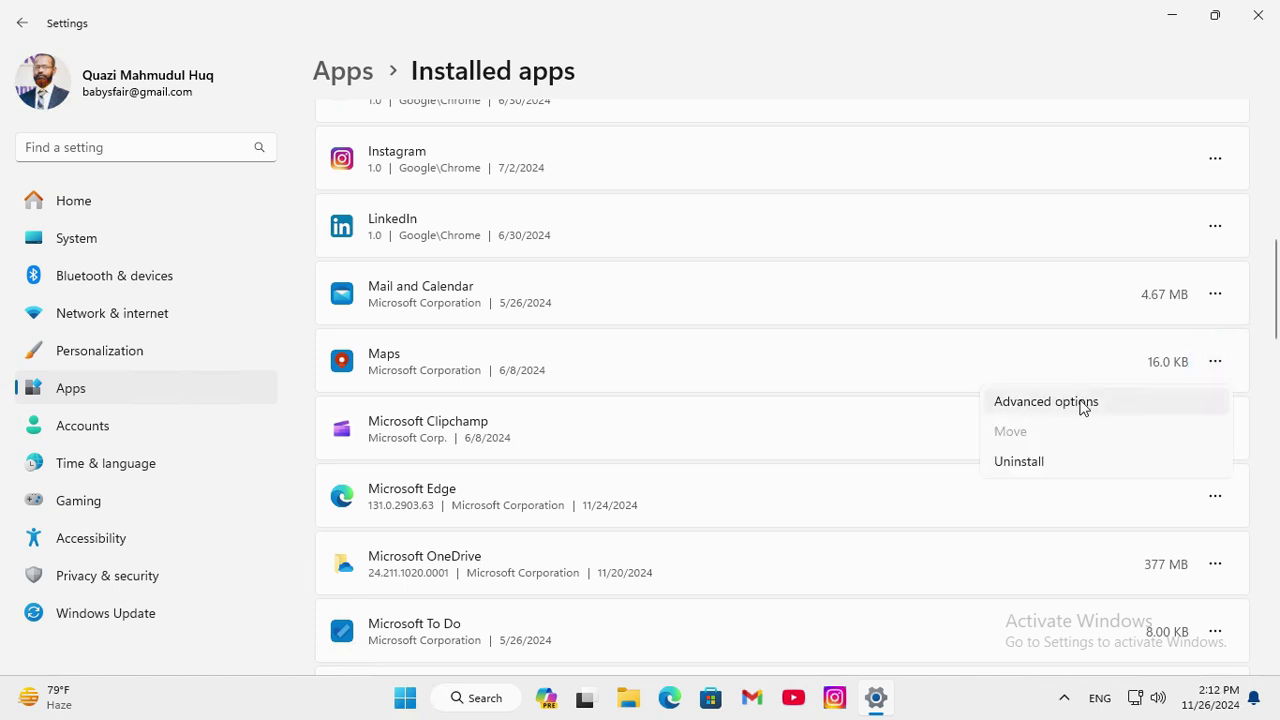
pyautogui.click(1062, 404)
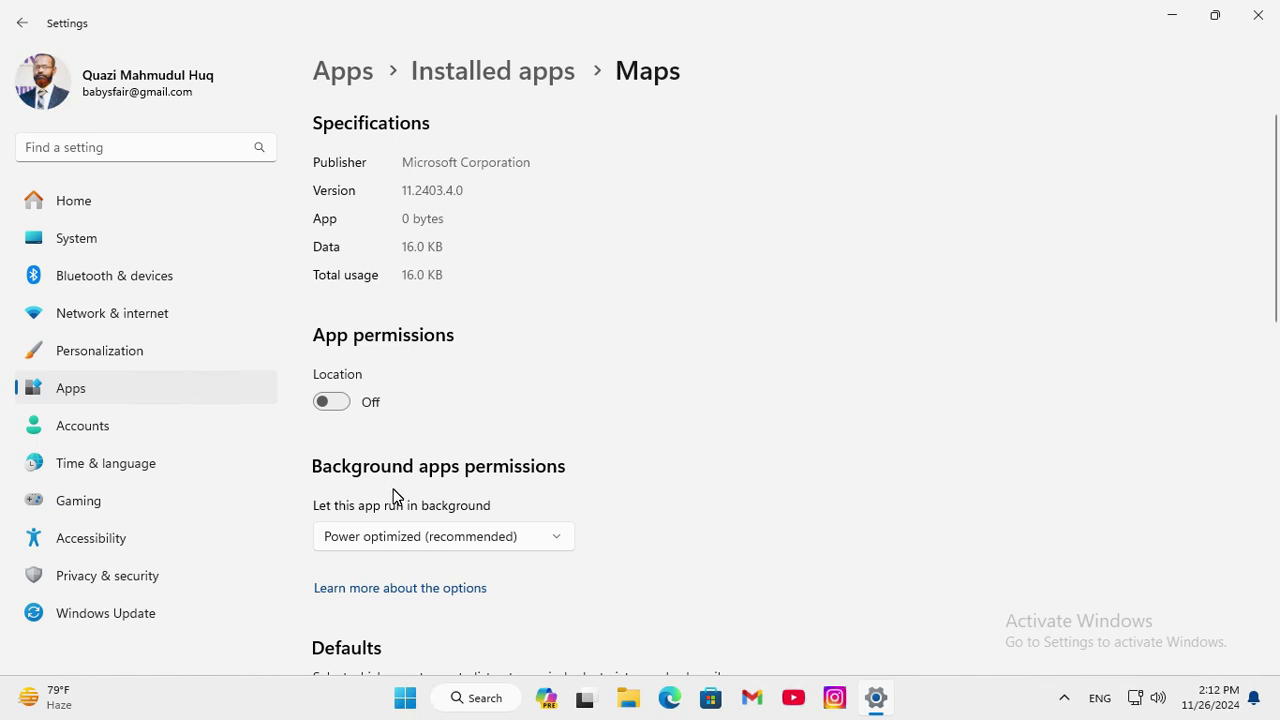
pyautogui.click(505, 541)
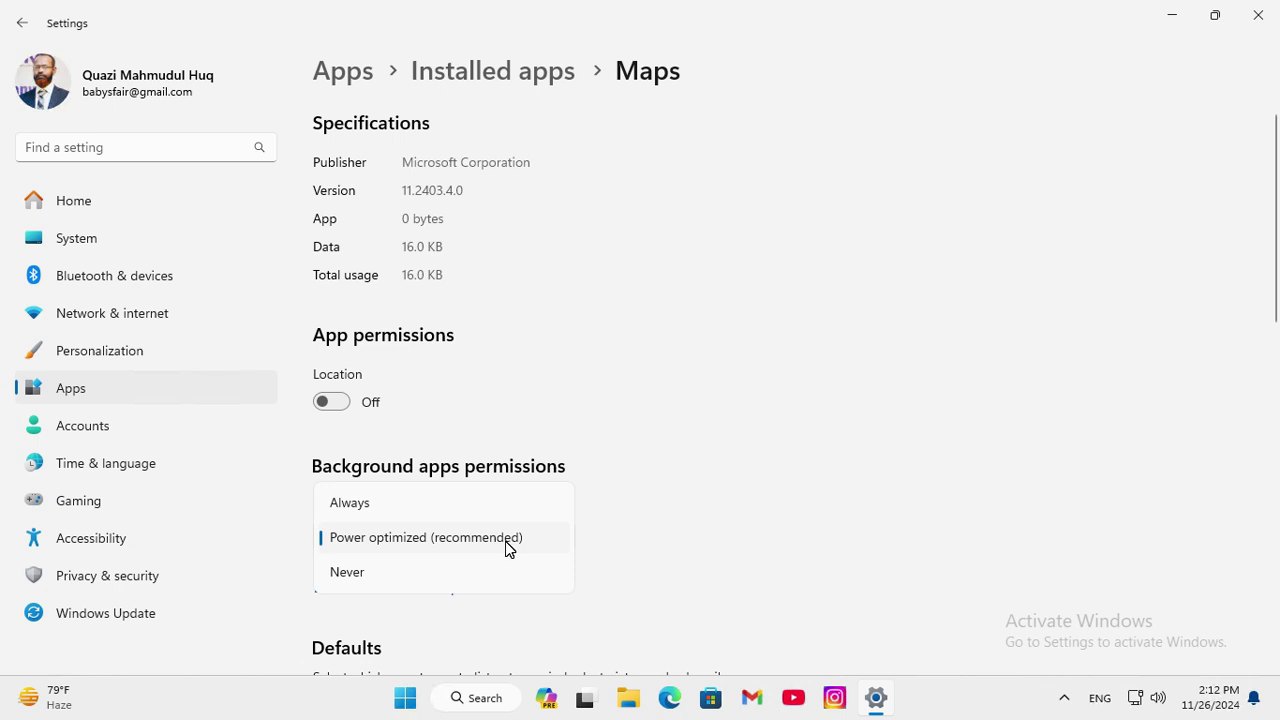
pyautogui.click(353, 572)
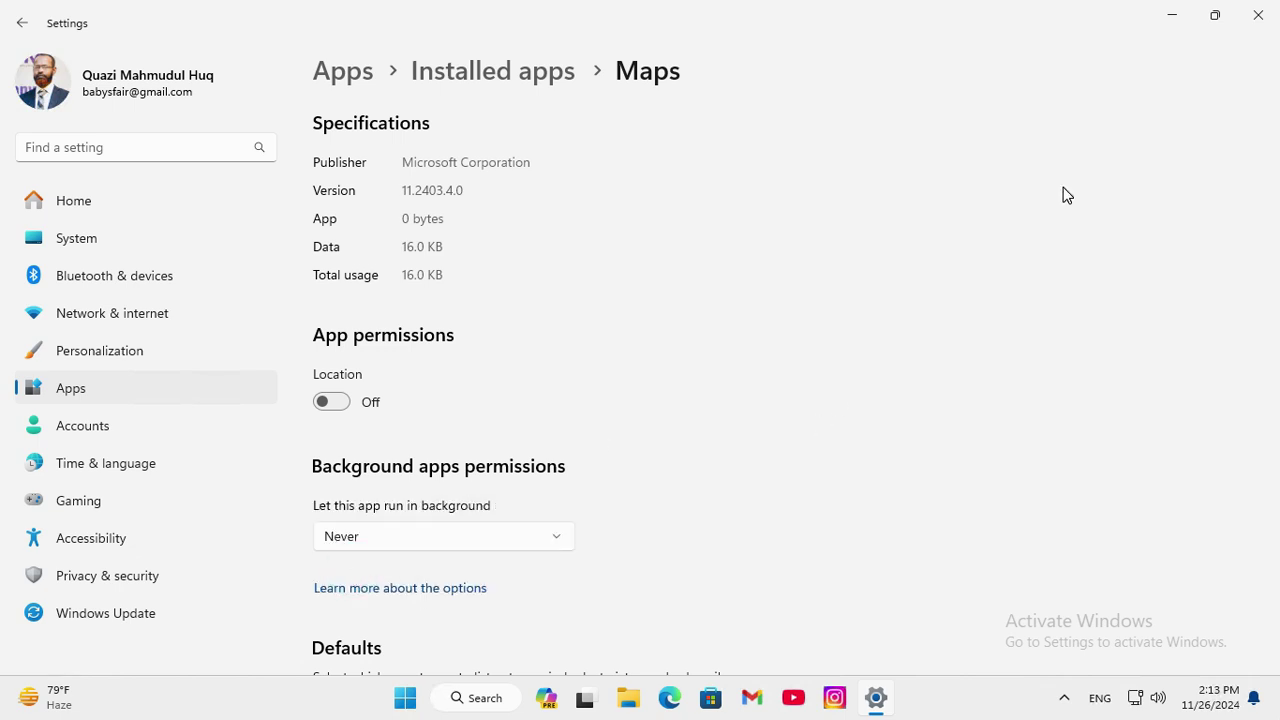
pyautogui.click(1258, 15)
# - Launch Microsoft Store, open its settings, and turn off automatic app updates
pyautogui.click(425, 700)
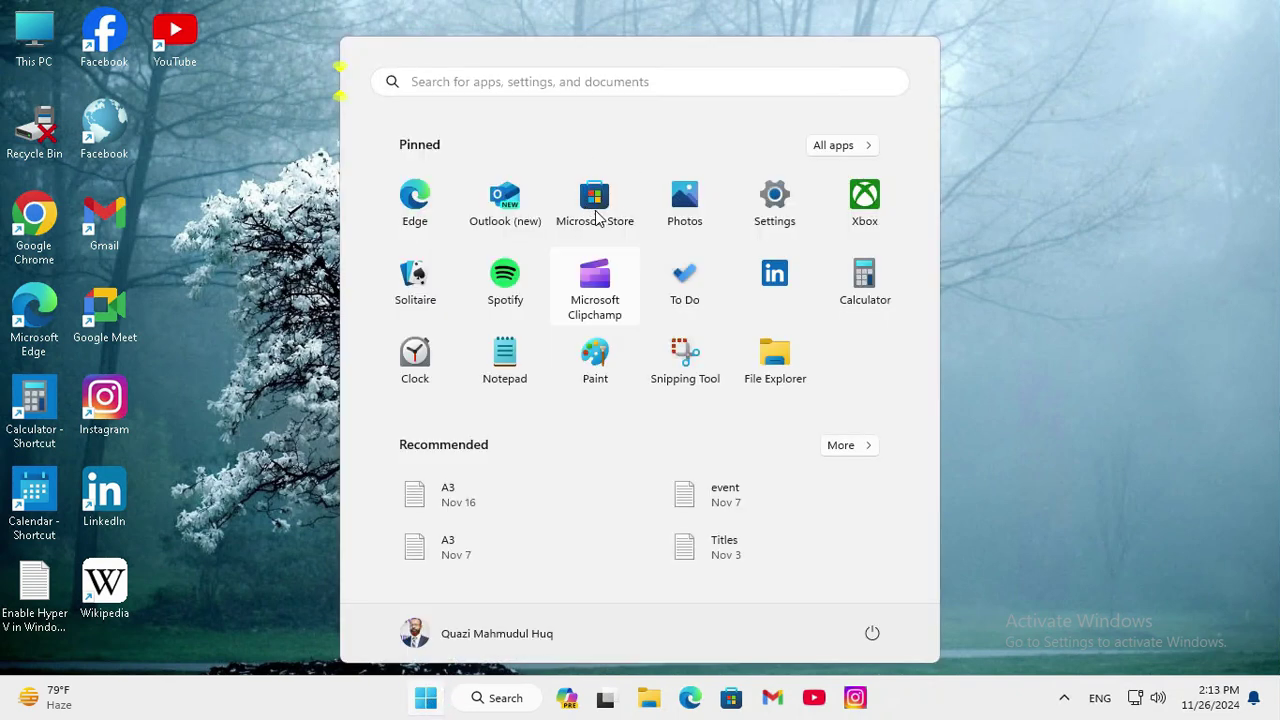
pyautogui.click(596, 200)
pyautogui.click(1086, 24)
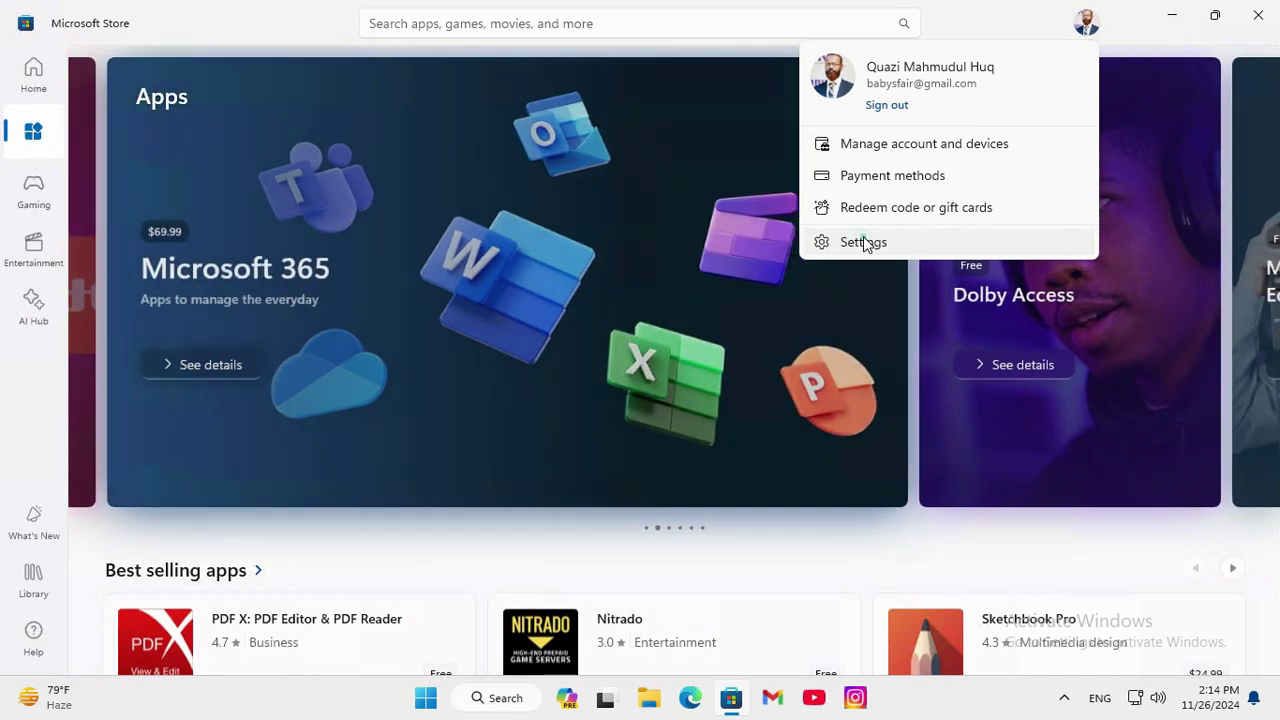
pyautogui.click(864, 243)
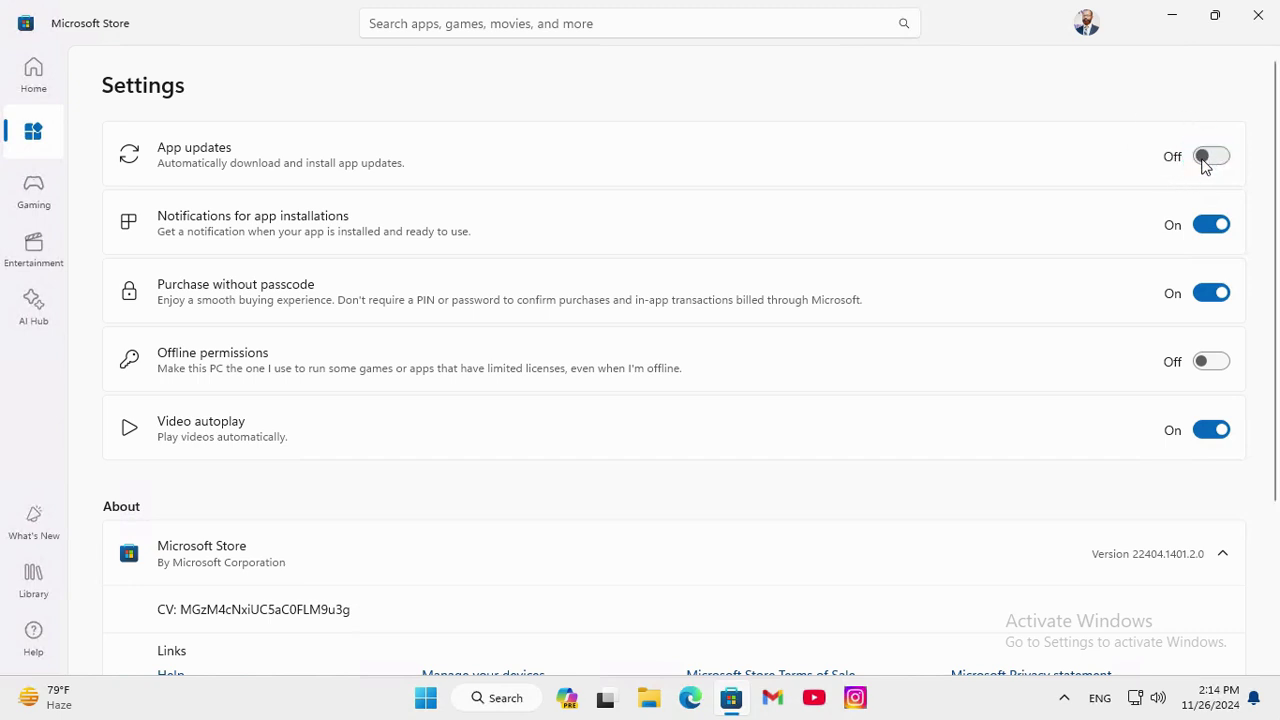
# - Turn off app installation notifications, purchase without passcode, offline permissions and video autoplay, and close the Store
pyautogui.click(1209, 226)
pyautogui.click(1205, 293)
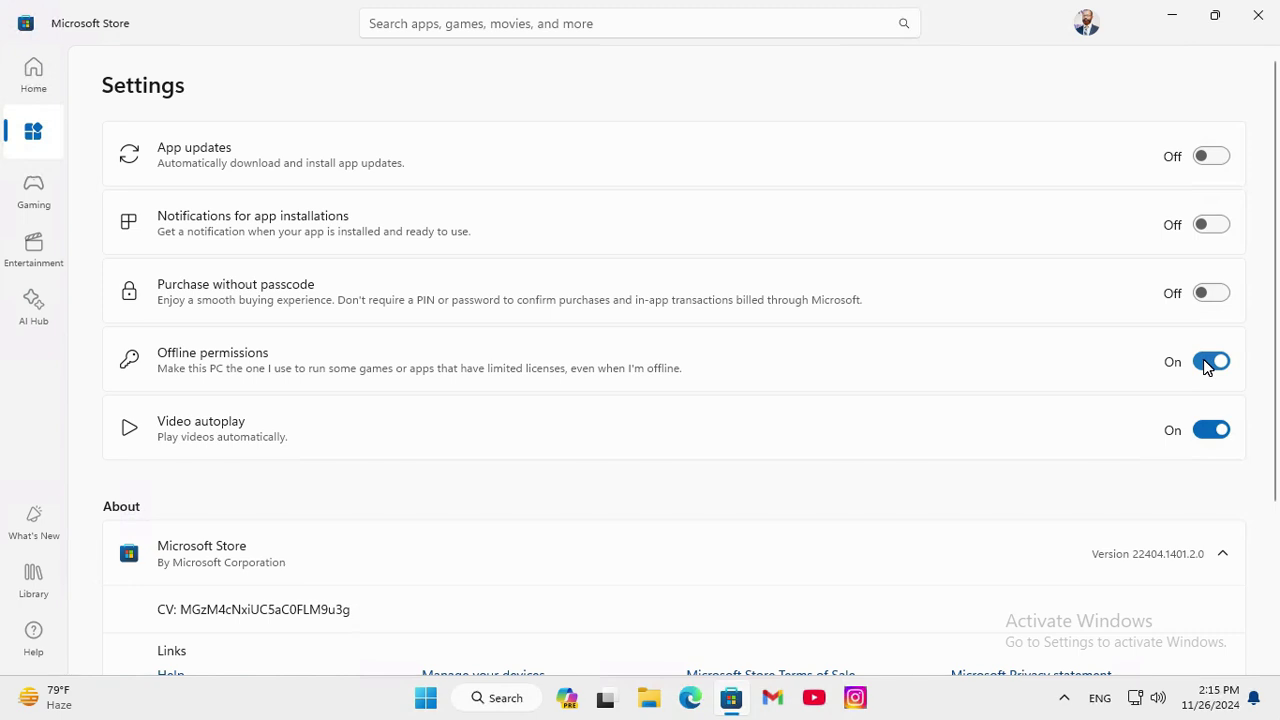
pyautogui.click(1210, 362)
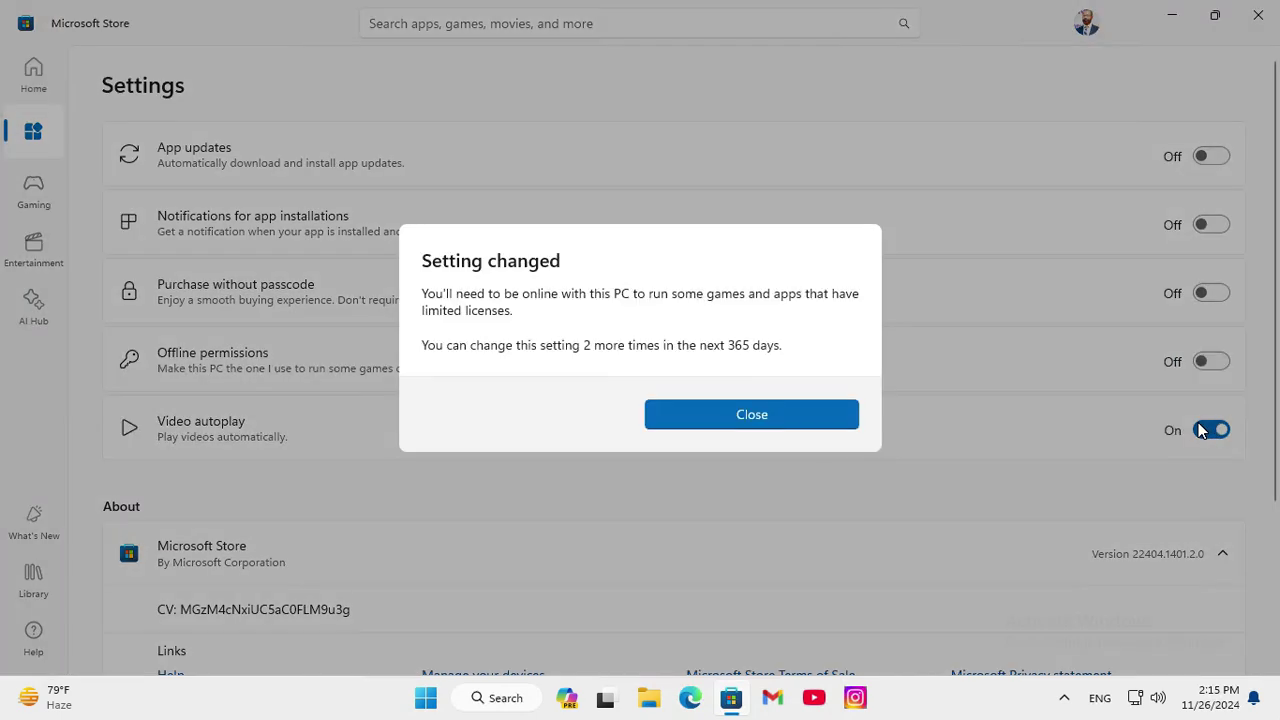
pyautogui.click(812, 422)
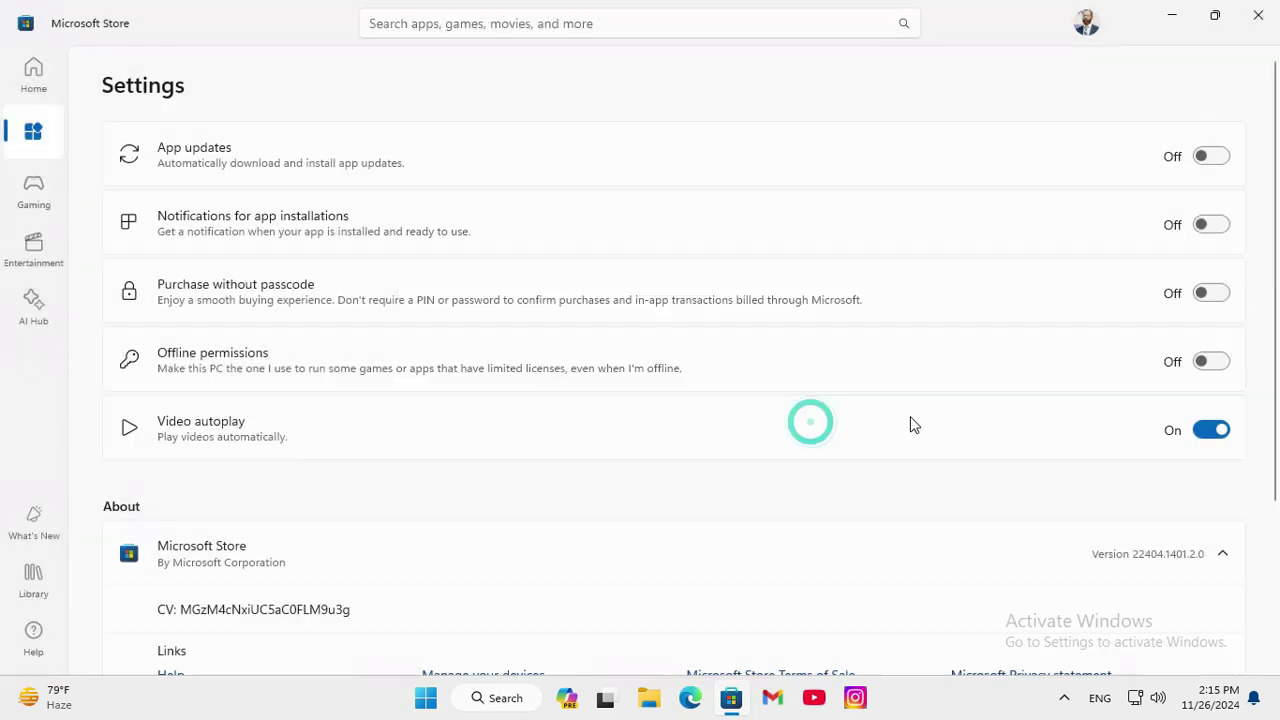
pyautogui.click(1203, 441)
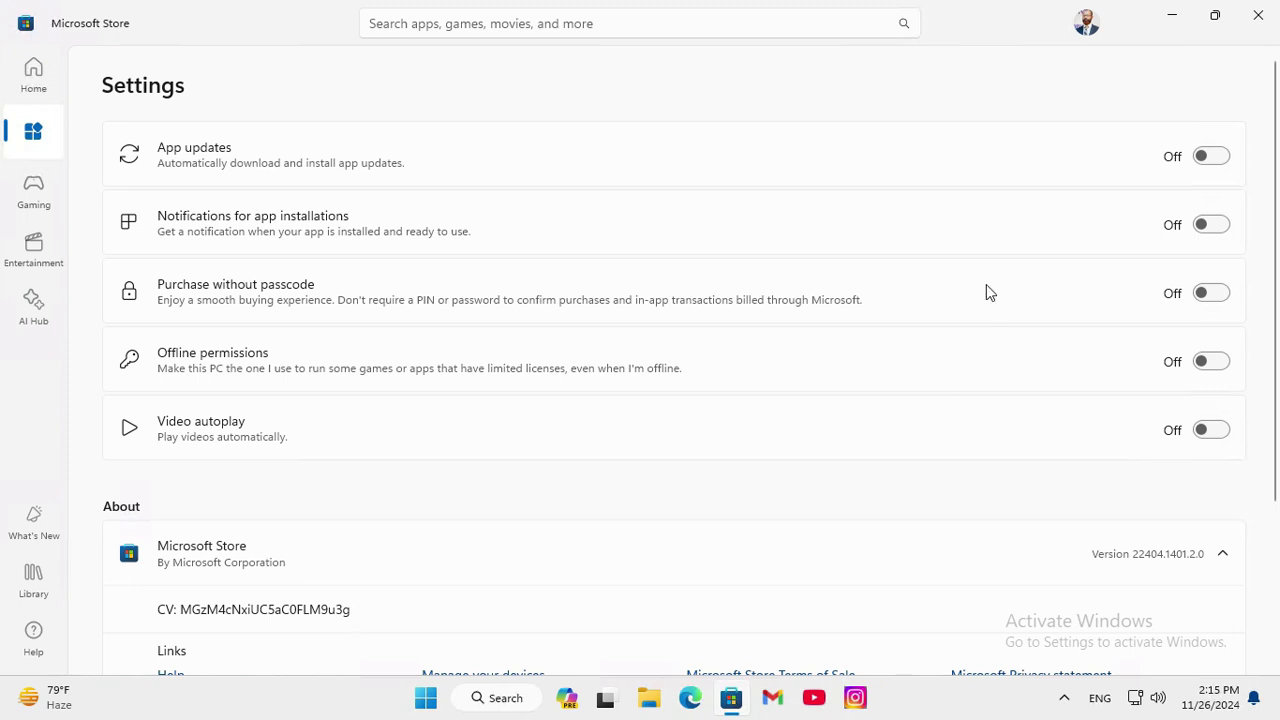
pyautogui.click(1258, 15)
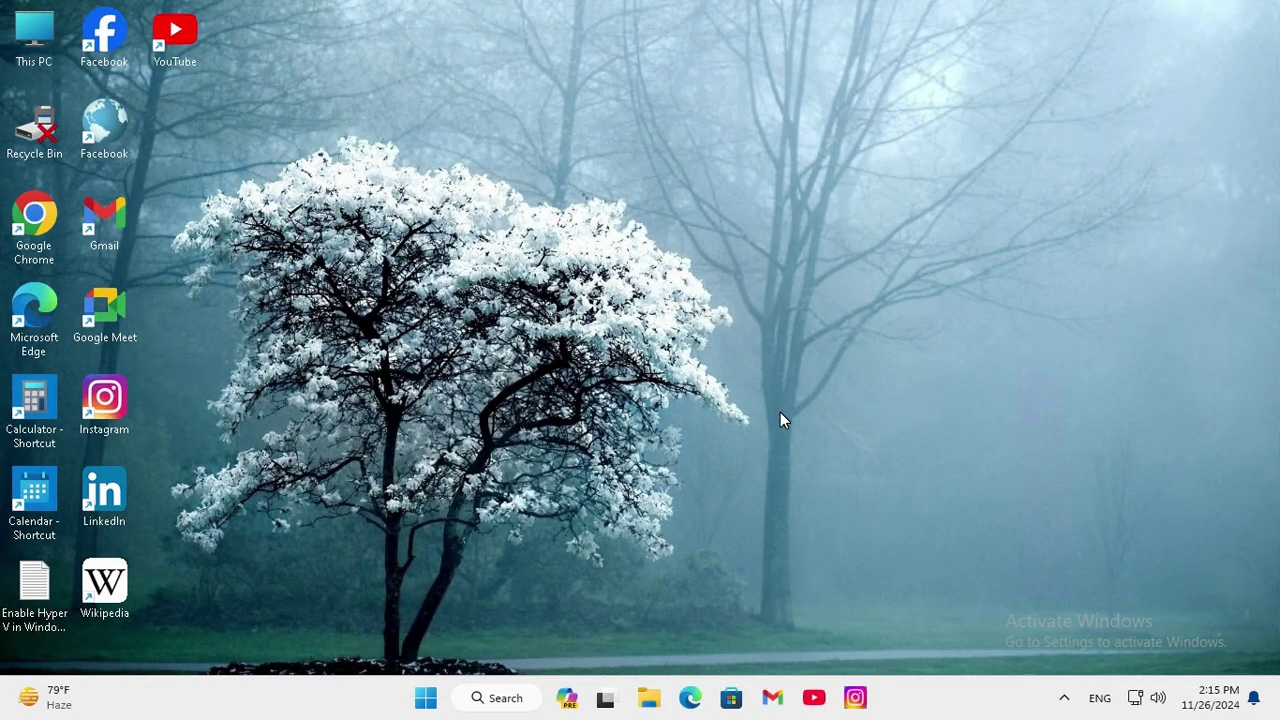